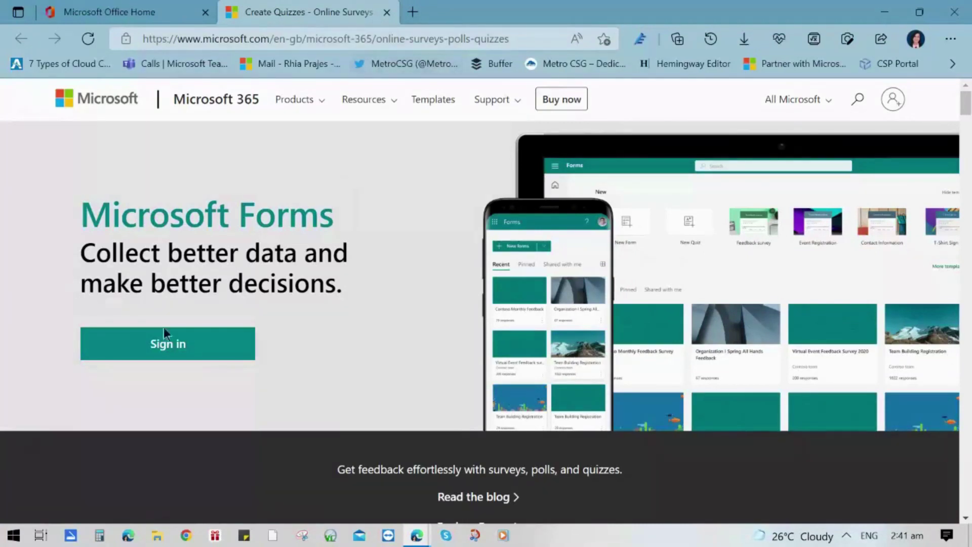
# - Sign in from the Microsoft Forms product page and return to the Office home page
pyautogui.click(199, 349)
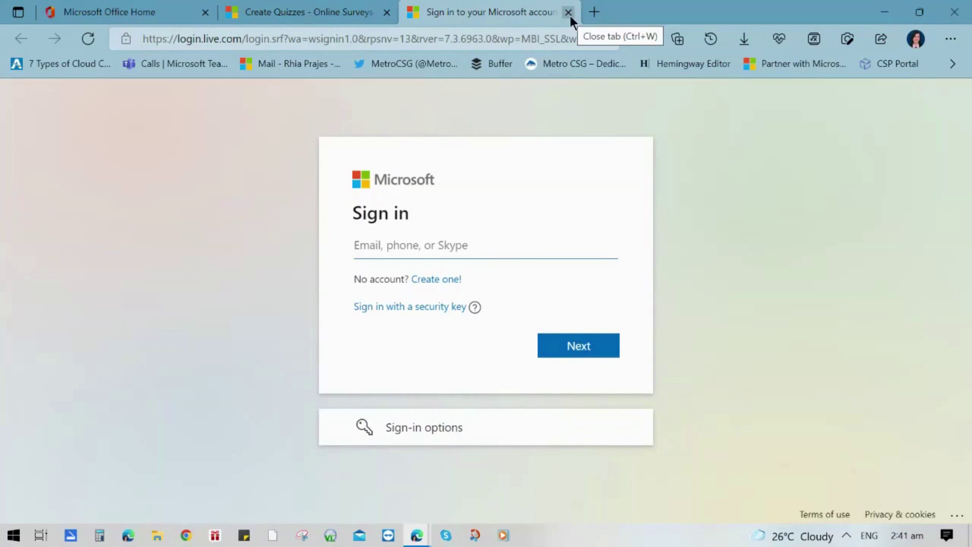
pyautogui.hotkey('ctrl', 'Tab')
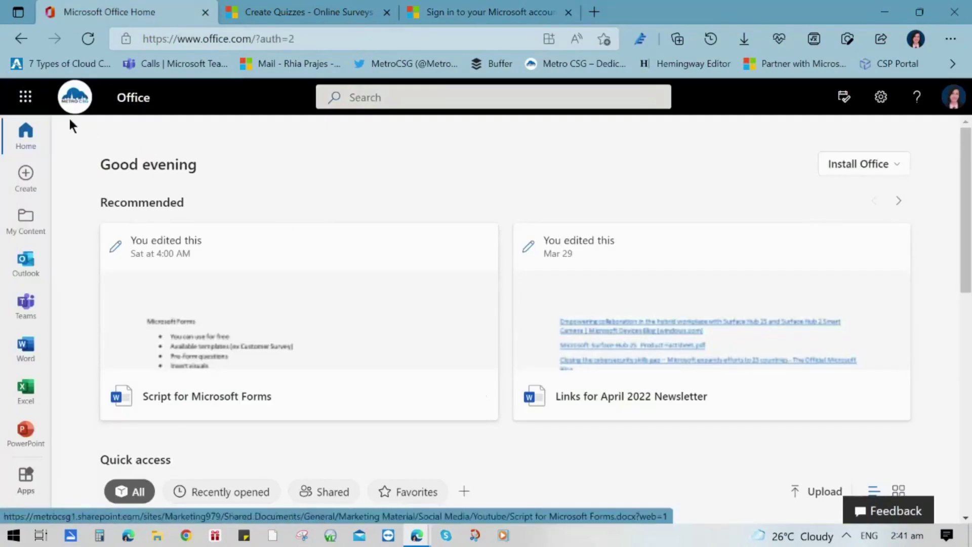
# - Launch Forms from the app launcher, skip the new-collection prompt, and open Customer Success
pyautogui.click(29, 101)
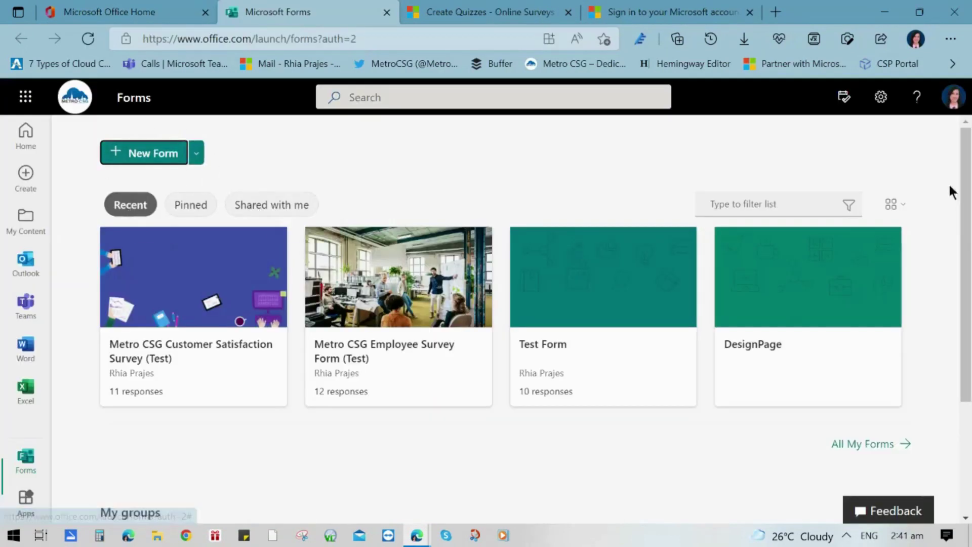
pyautogui.scroll(-3, 948, 191)
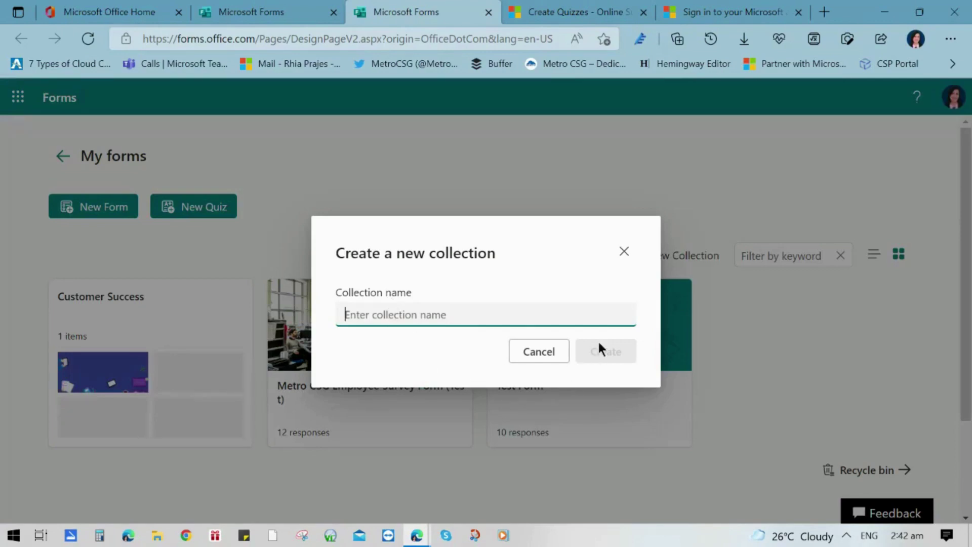
pyautogui.click(625, 252)
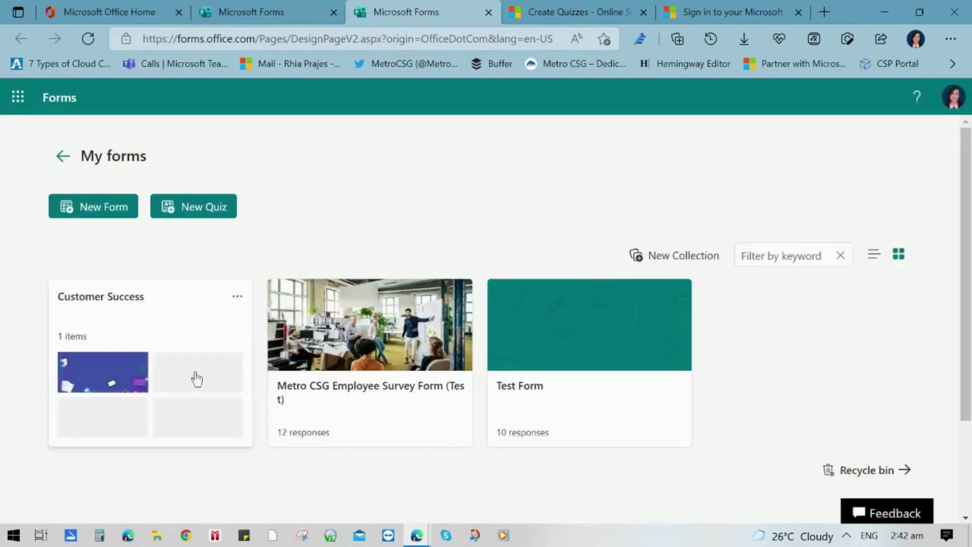
pyautogui.click(109, 313)
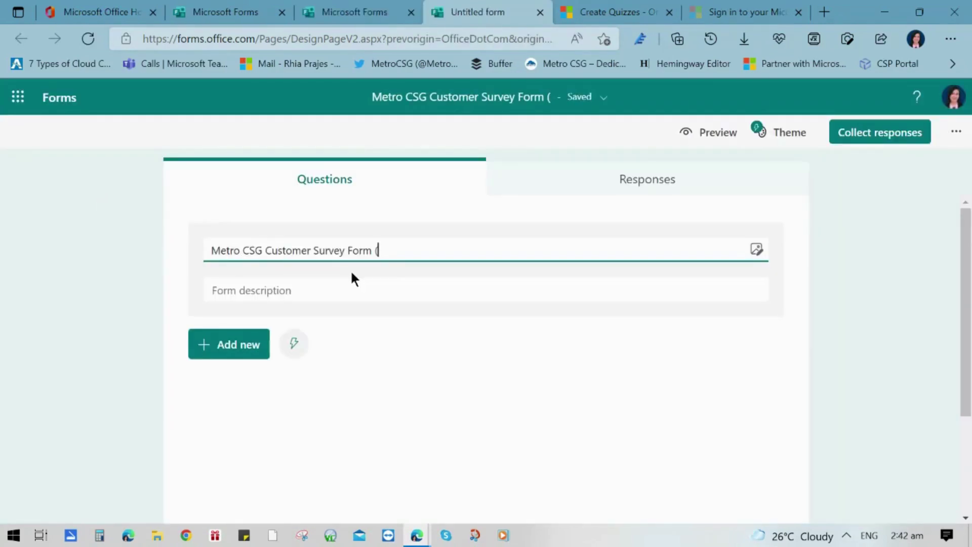
# - Retitle the form 'Metro CSG Customer Survey Form 2', upload the Metro CSG logo, and add a welcome description
pyautogui.press('BackSpace')
pyautogui.write('2')
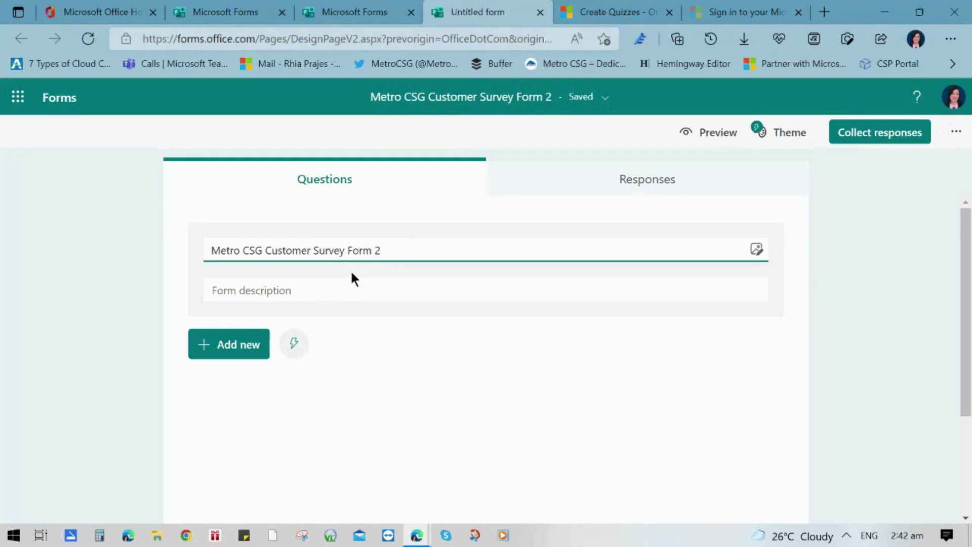
pyautogui.click(757, 249)
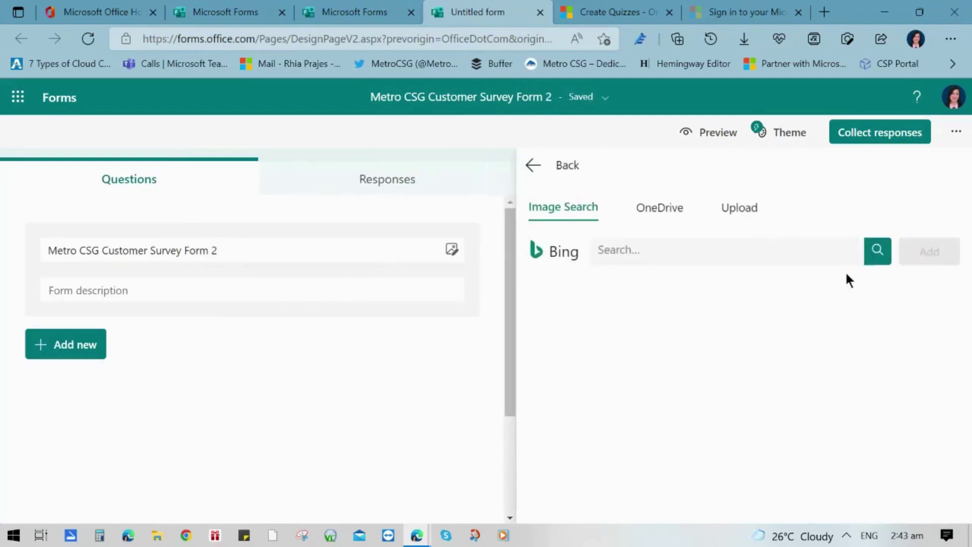
pyautogui.click(744, 209)
pyautogui.click(577, 408)
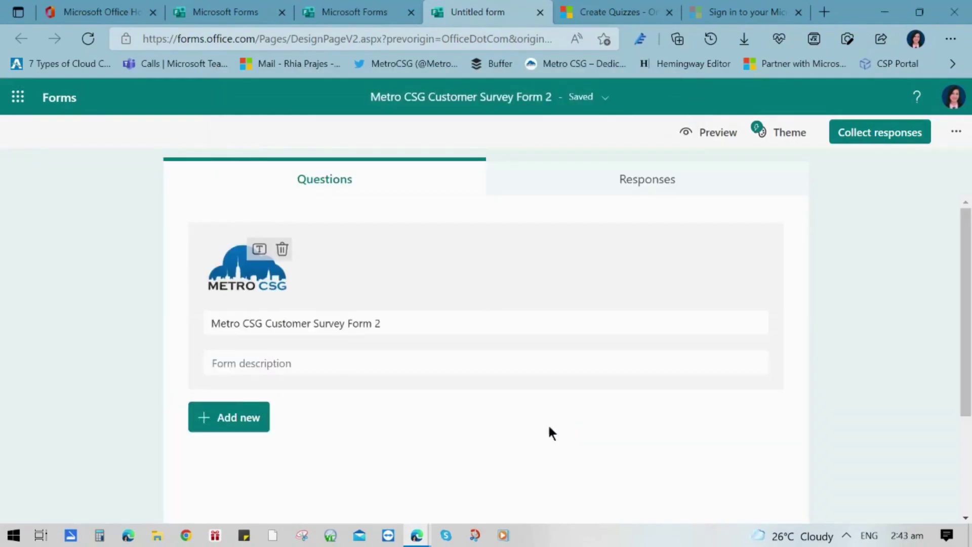
pyautogui.click(341, 361)
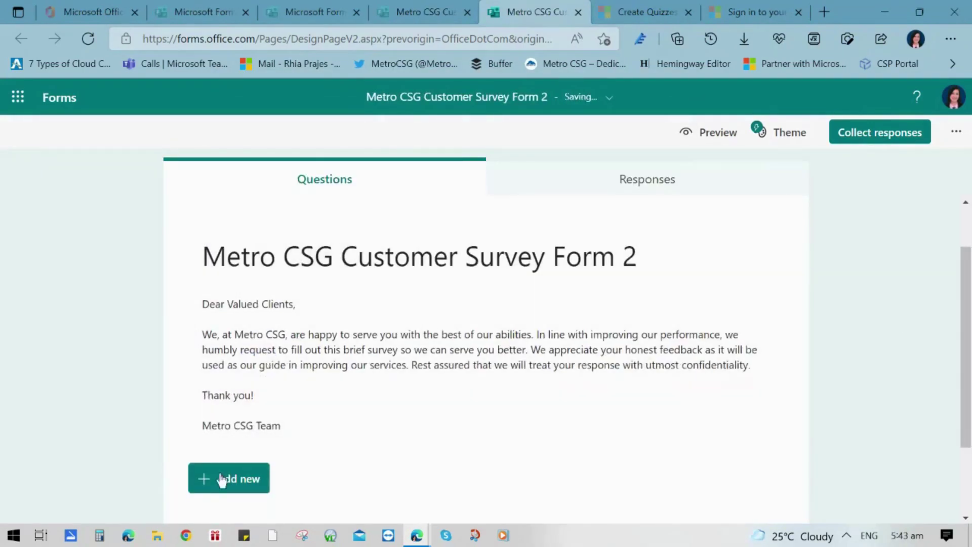
pyautogui.click(223, 491)
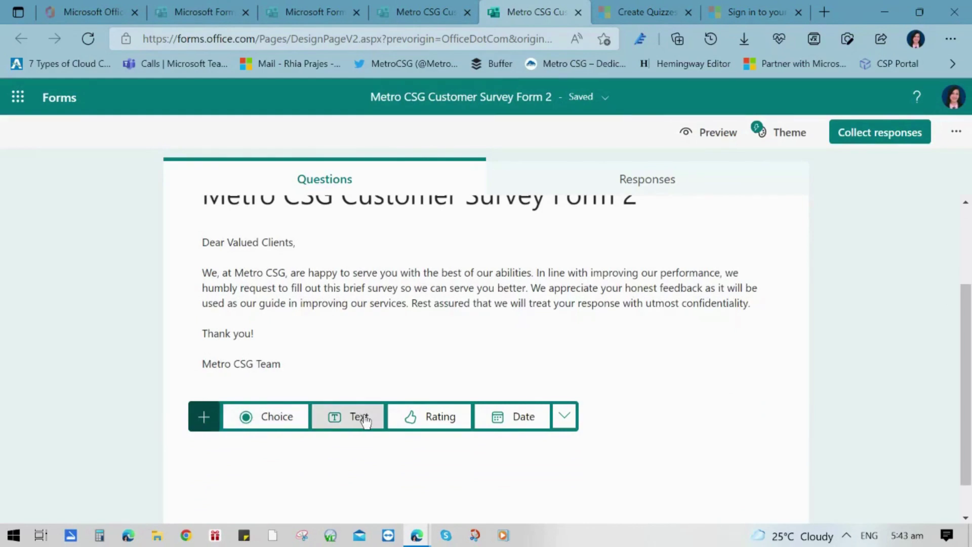
# - Add a new section titled 'Sales'
pyautogui.click(564, 418)
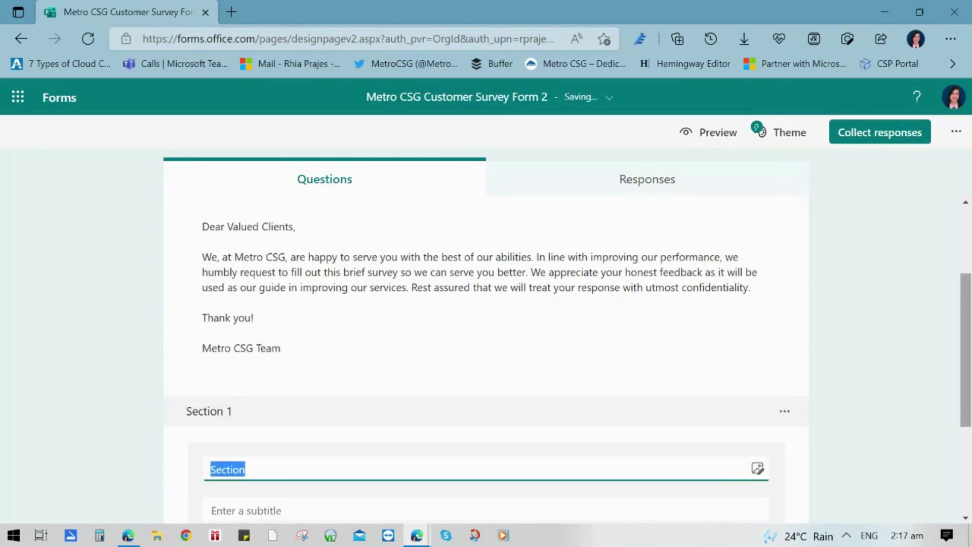
pyautogui.write('Sales')
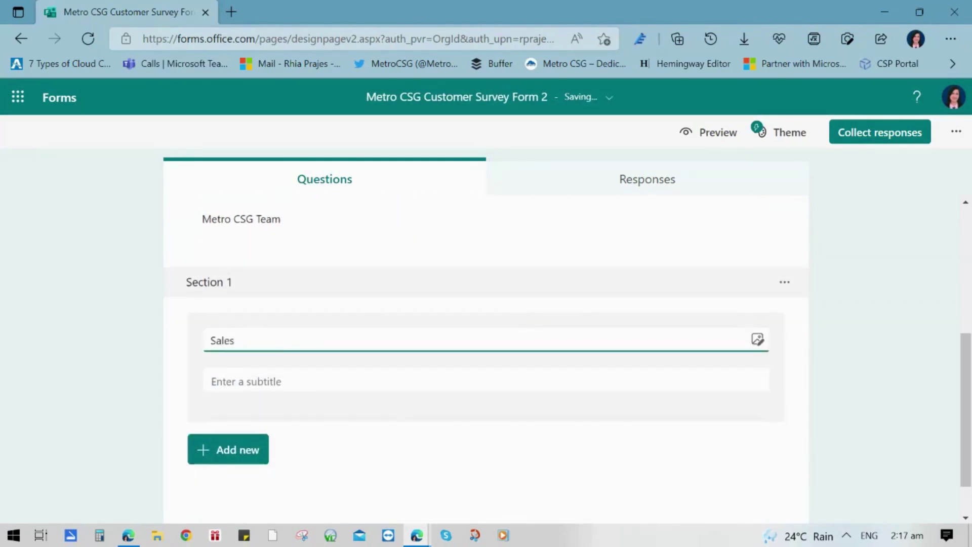
pyautogui.press('Escape')
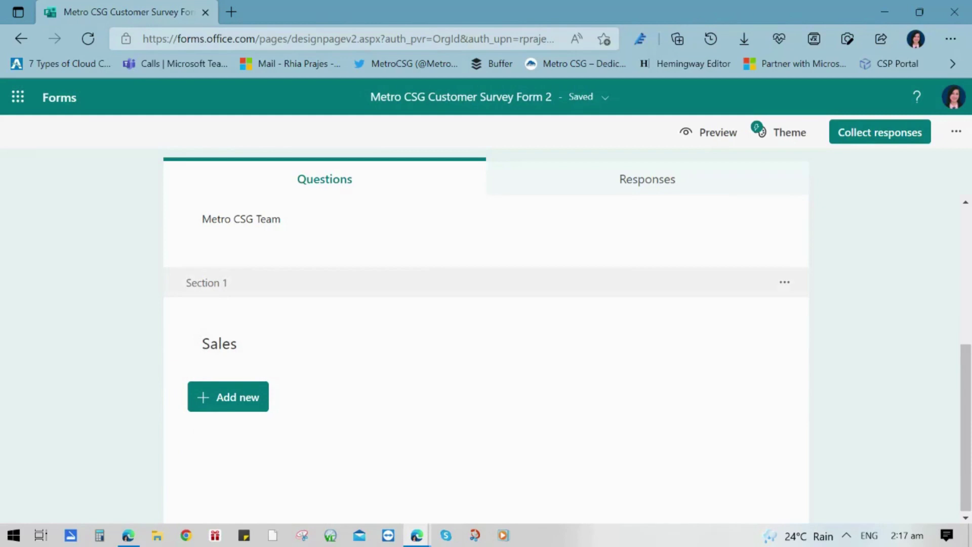
# - Add a 5-level star rating question 'Please rate our Sales staff professionalism'
pyautogui.click(228, 397)
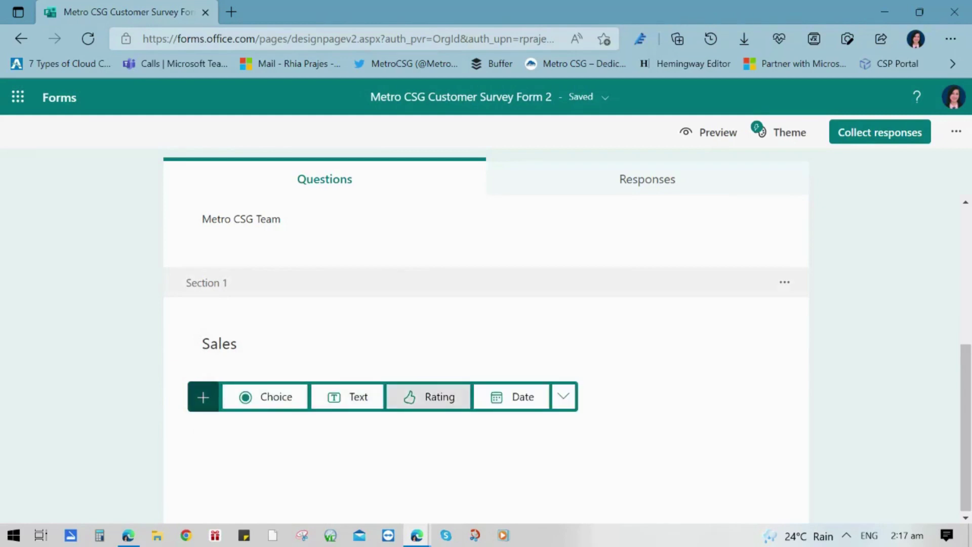
pyautogui.click(429, 397)
pyautogui.scroll(-2, 430, 354)
pyautogui.click(315, 407)
pyautogui.scroll(-2, 303, 351)
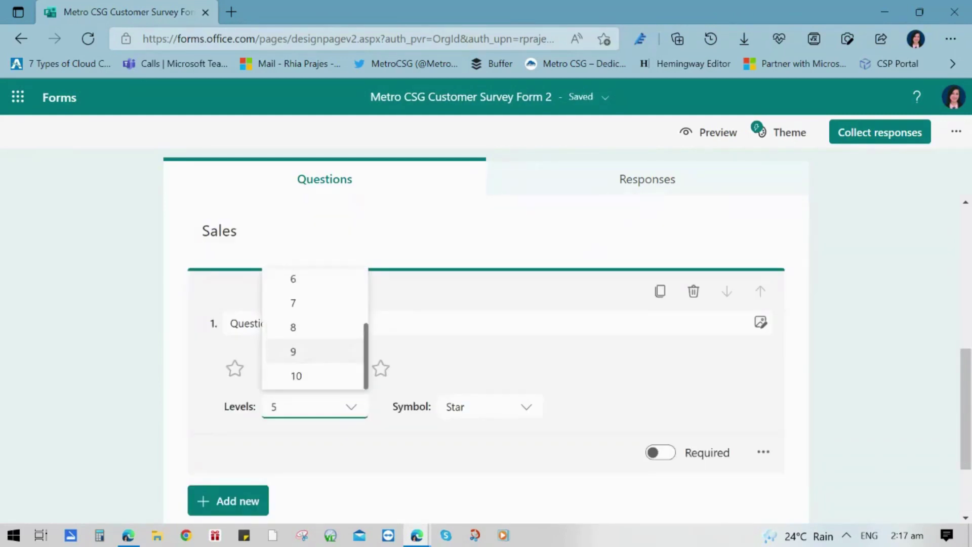
pyautogui.scroll(2, 304, 351)
pyautogui.click(293, 353)
pyautogui.click(486, 407)
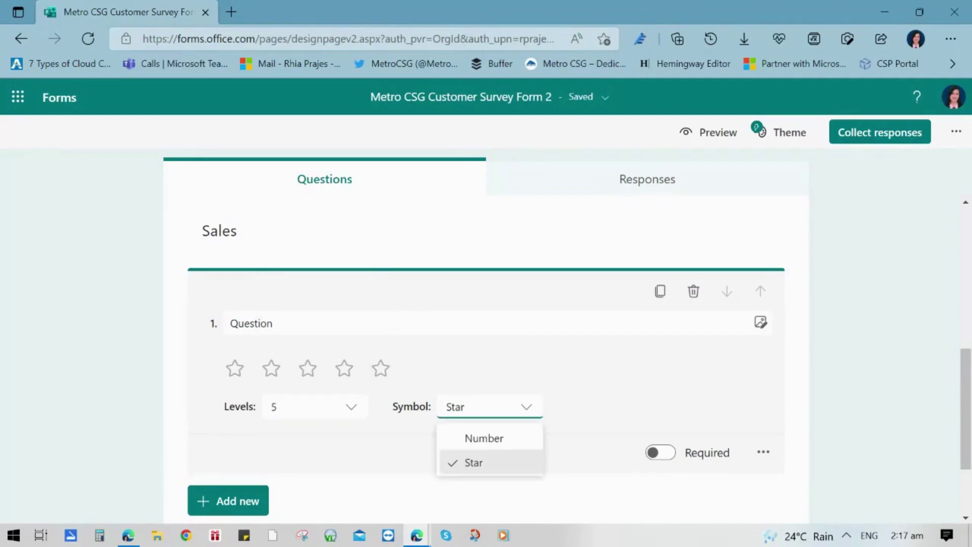
pyautogui.click(251, 323)
pyautogui.write('Pl')
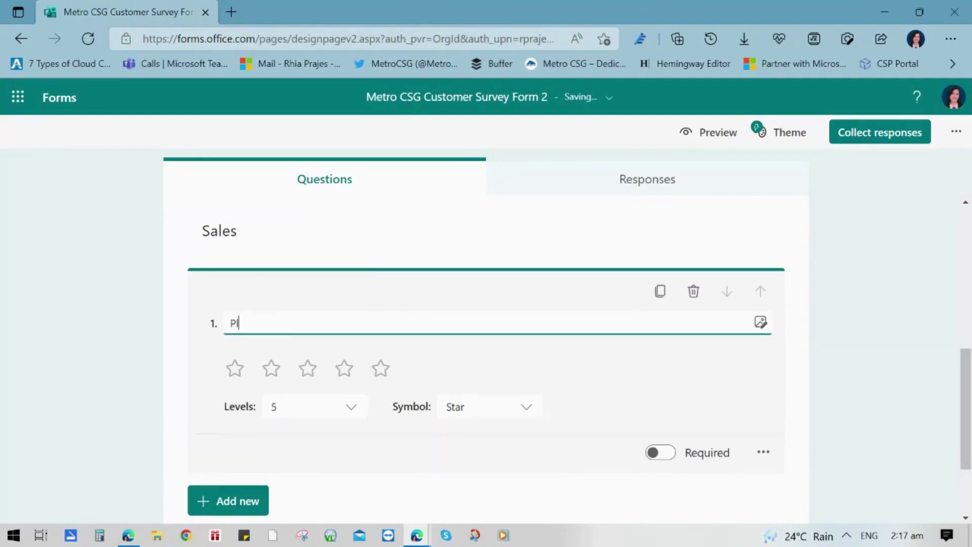
pyautogui.write('ease rate our Sales staff professi')
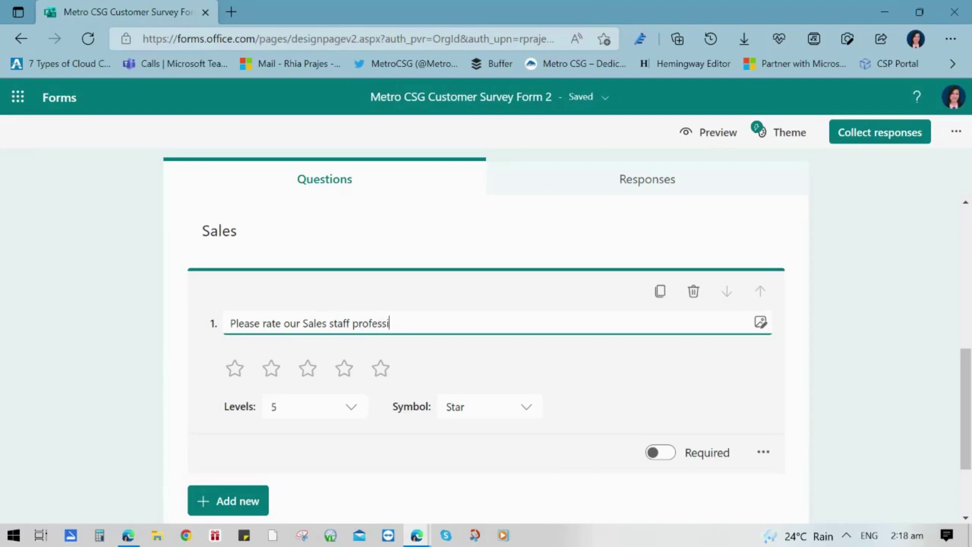
pyautogui.write('onalism.')
# - Require question 1 and add ranking question 2: Product Knowledge, Professionalism, Sales / Buying Process, Client Relationship
pyautogui.click(661, 452)
pyautogui.scroll(-1, 486, 329)
pyautogui.click(228, 445)
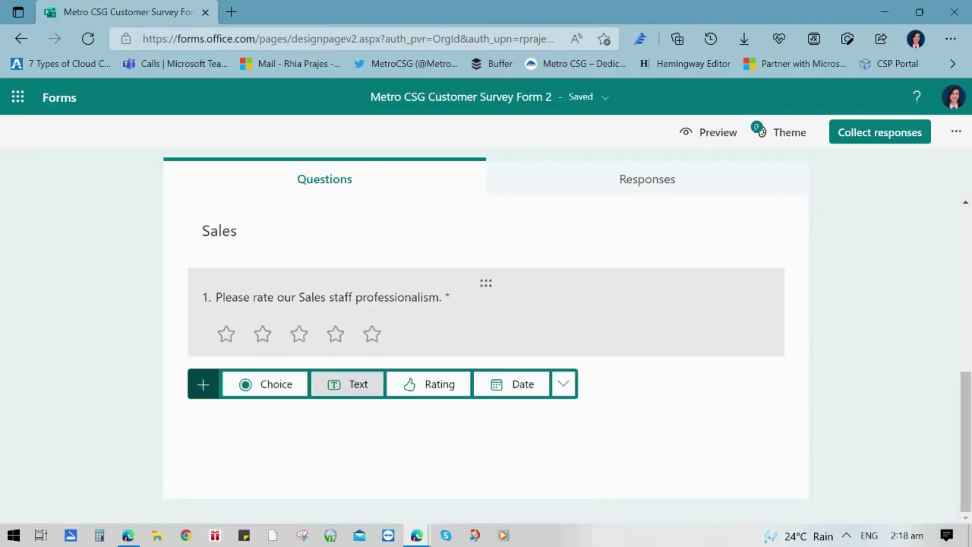
pyautogui.click(563, 384)
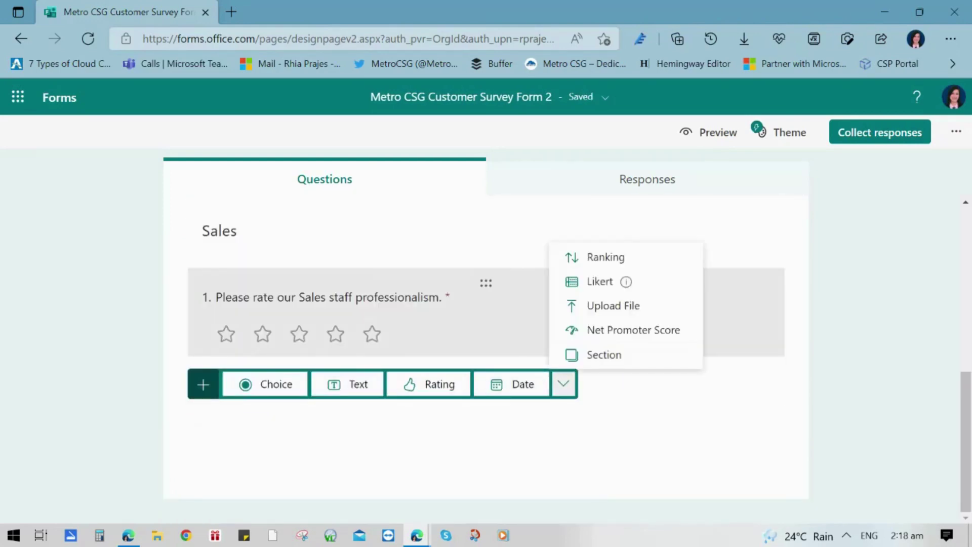
pyautogui.write('nk')
pyautogui.write(' o')
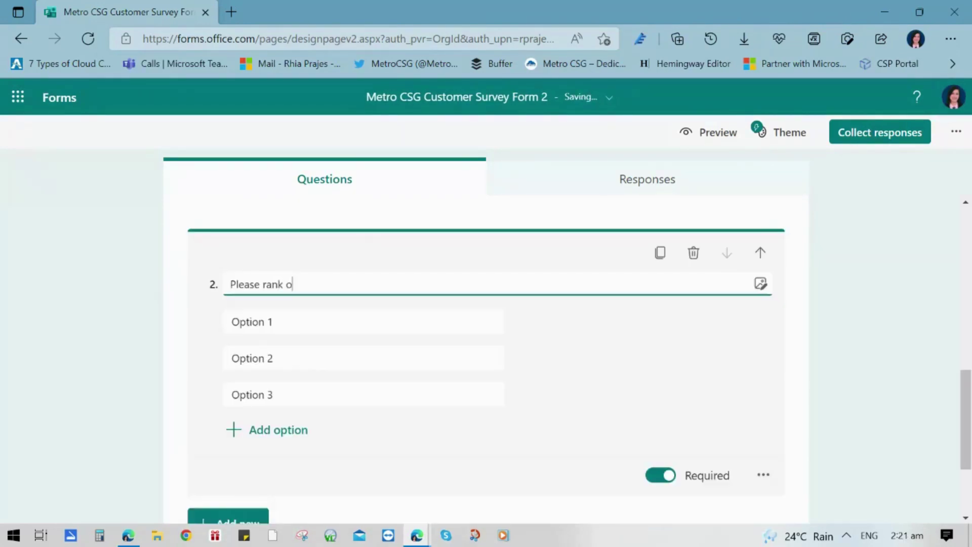
pyautogui.write('ur Sales staff qualities and attributes.')
pyautogui.press('Tab')
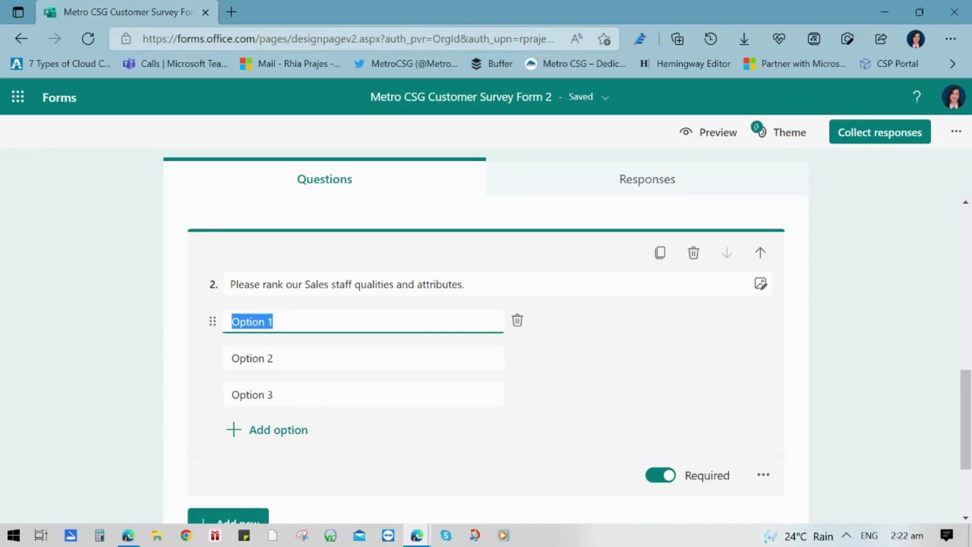
pyautogui.write('Product Knowledge')
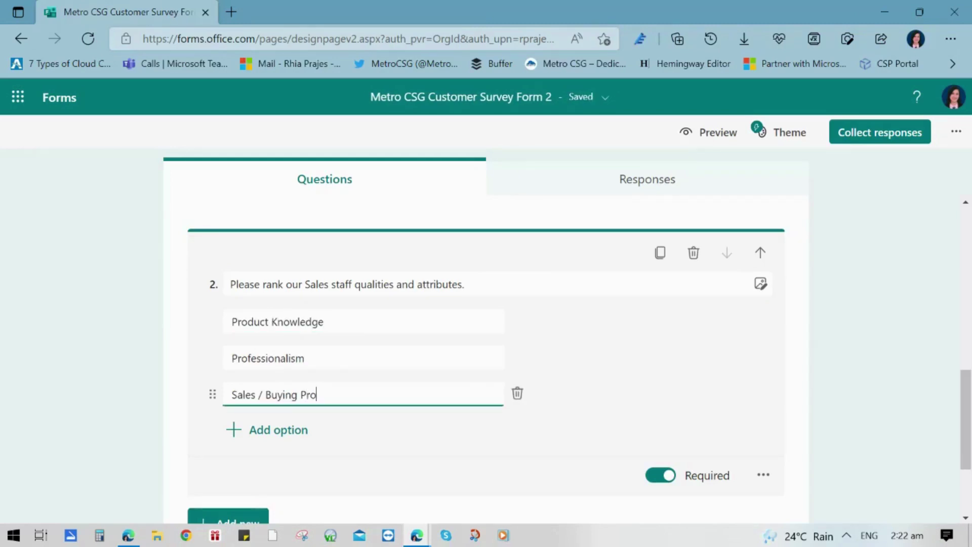
pyautogui.write('cess')
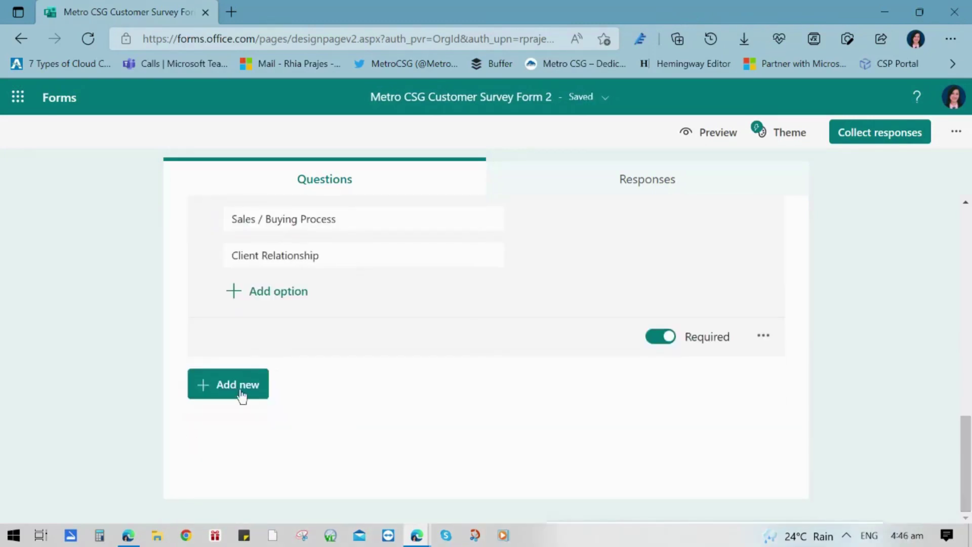
# - Add choice question 3 asking about sales improvement so we can serve you better
pyautogui.click(241, 396)
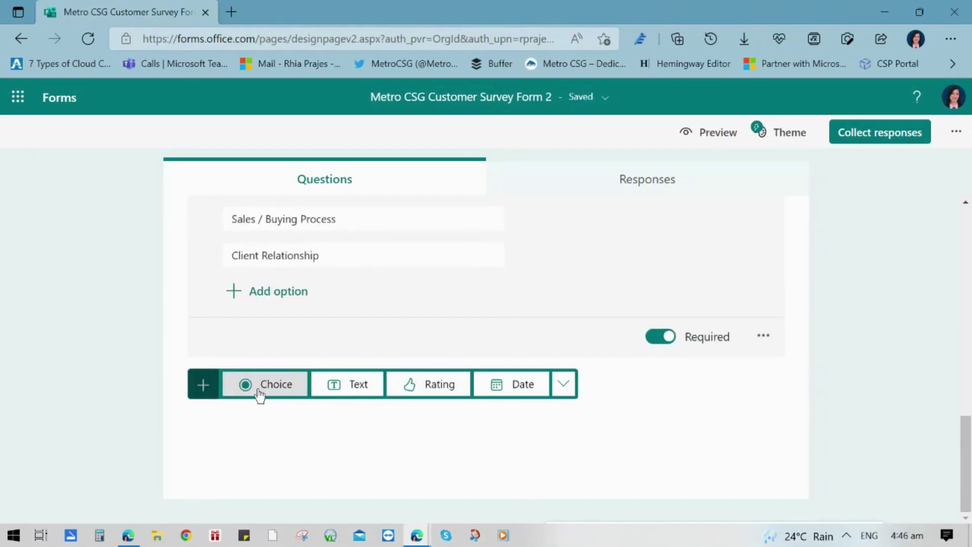
pyautogui.click(259, 391)
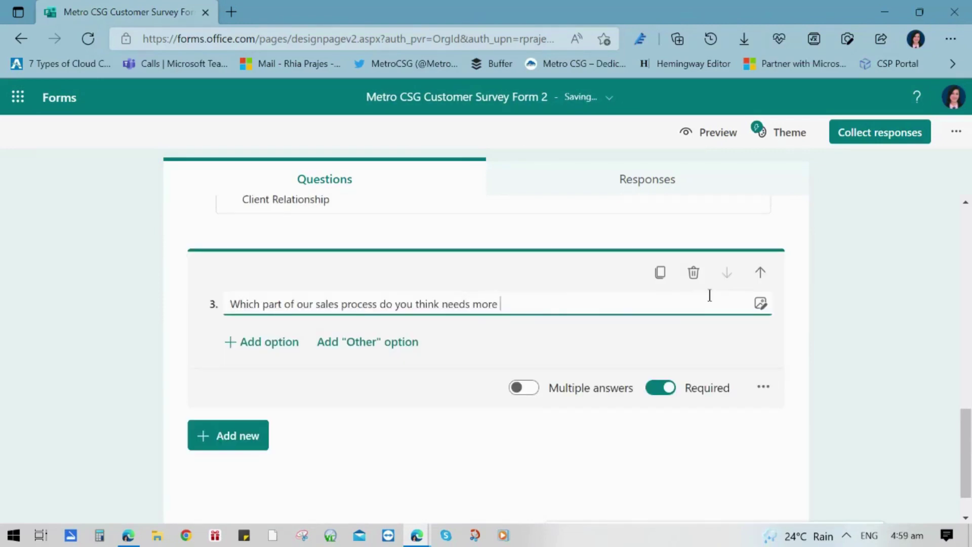
pyautogui.write('improvement so we ')
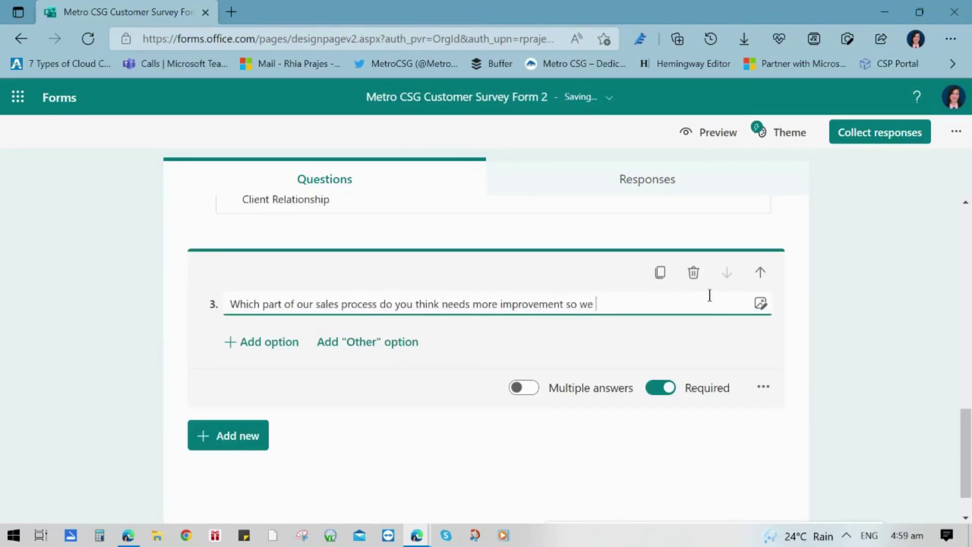
pyautogui.write('can serve you better?')
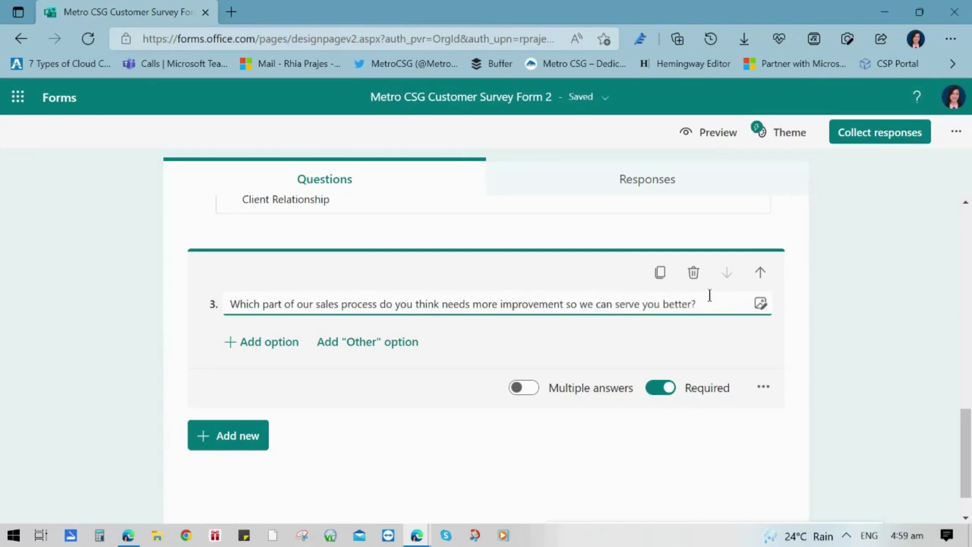
# - Enter options Needs-Analysis, Information Gathering, Evaluating Solutions, Purchase Phase, After-Sales Support; drop the Other choice
pyautogui.click(267, 343)
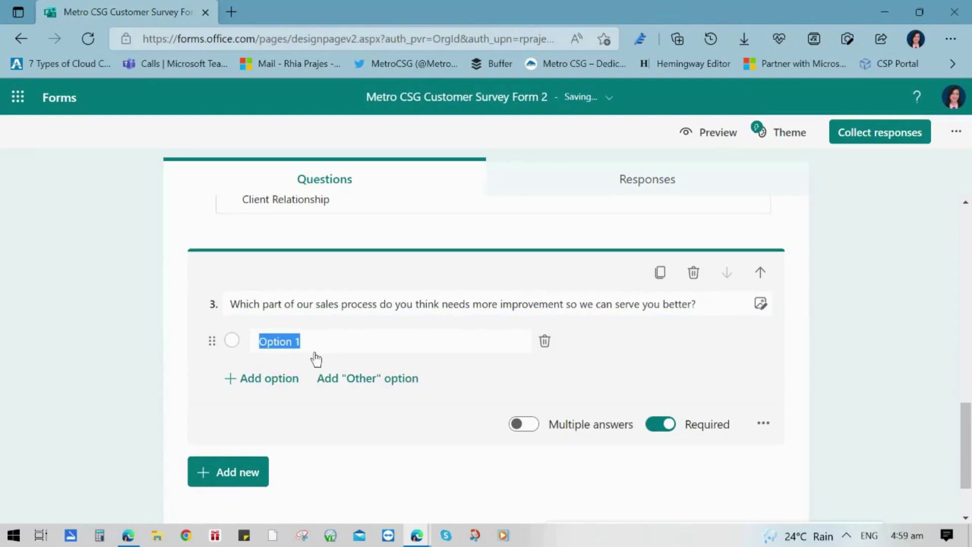
pyautogui.write('Need')
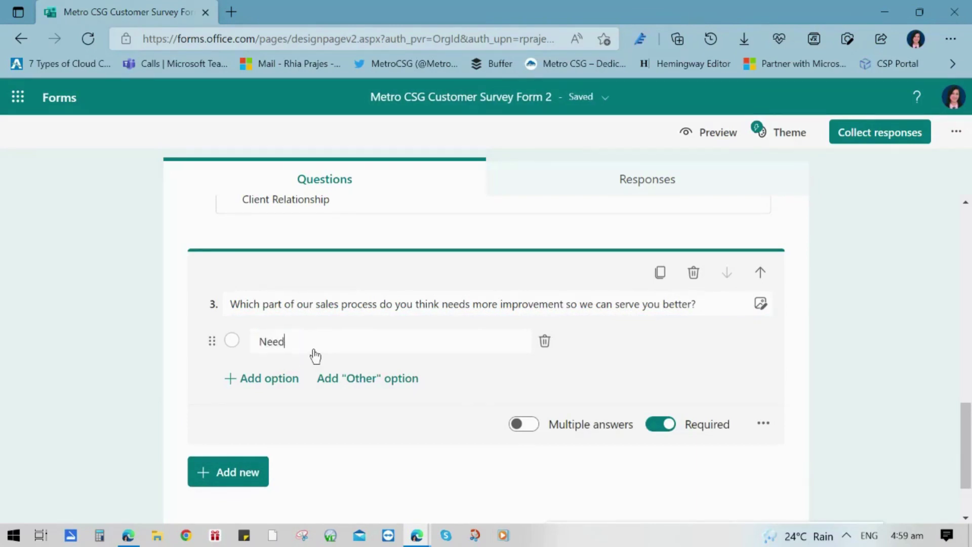
pyautogui.write('s-')
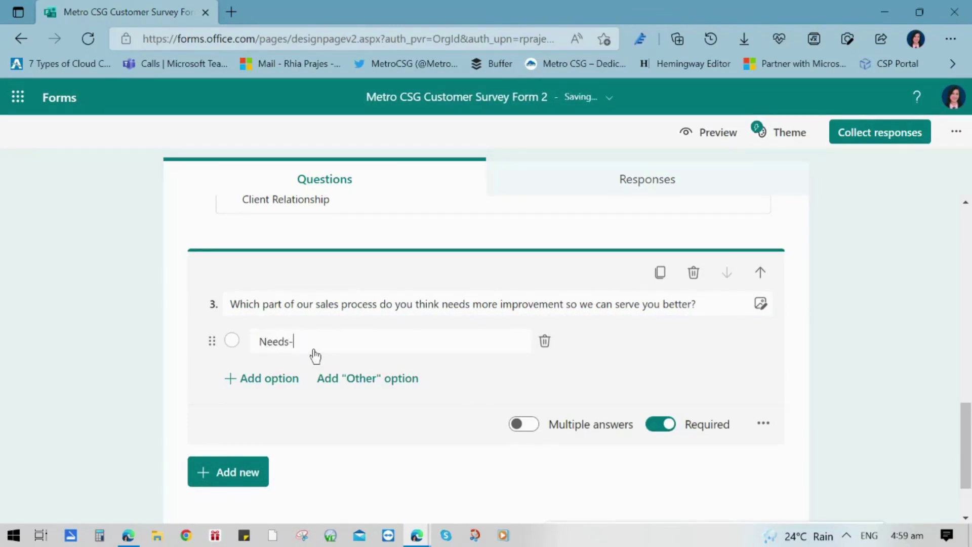
pyautogui.write('Analysis')
pyautogui.click(276, 384)
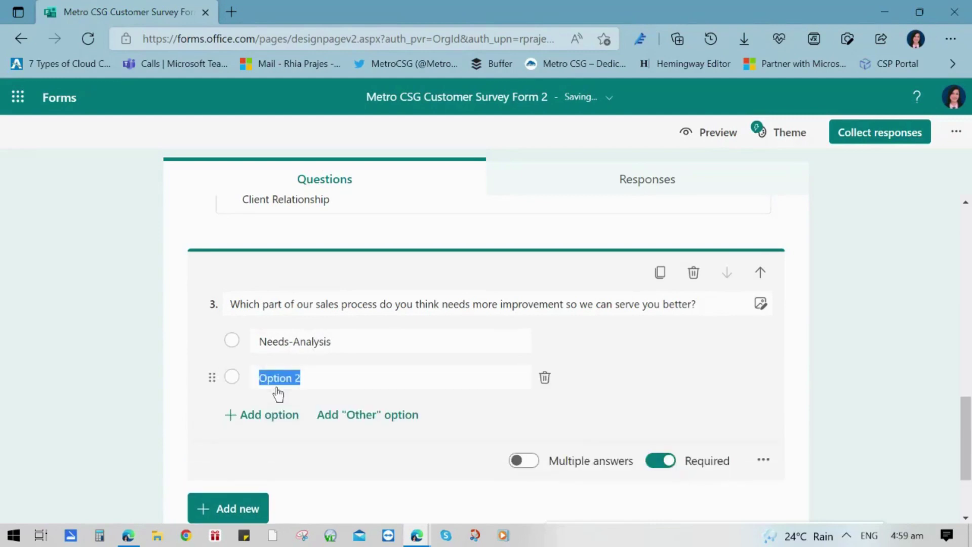
pyautogui.write('Information G')
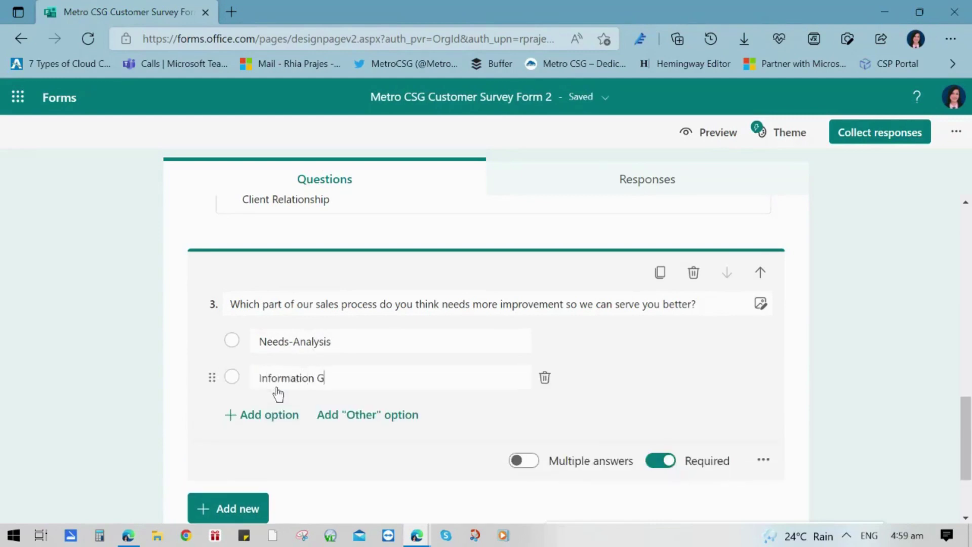
pyautogui.write('athering')
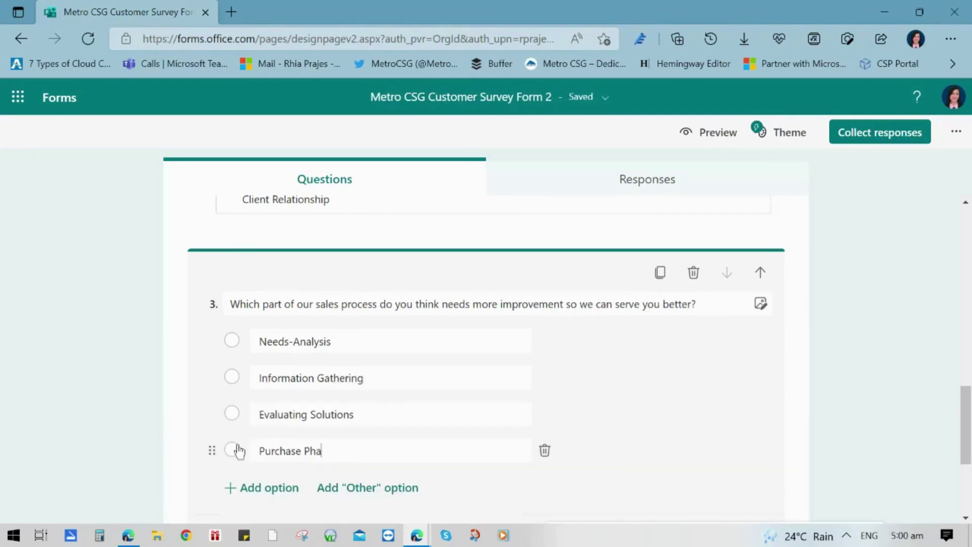
pyautogui.write('se Phase')
pyautogui.click(272, 488)
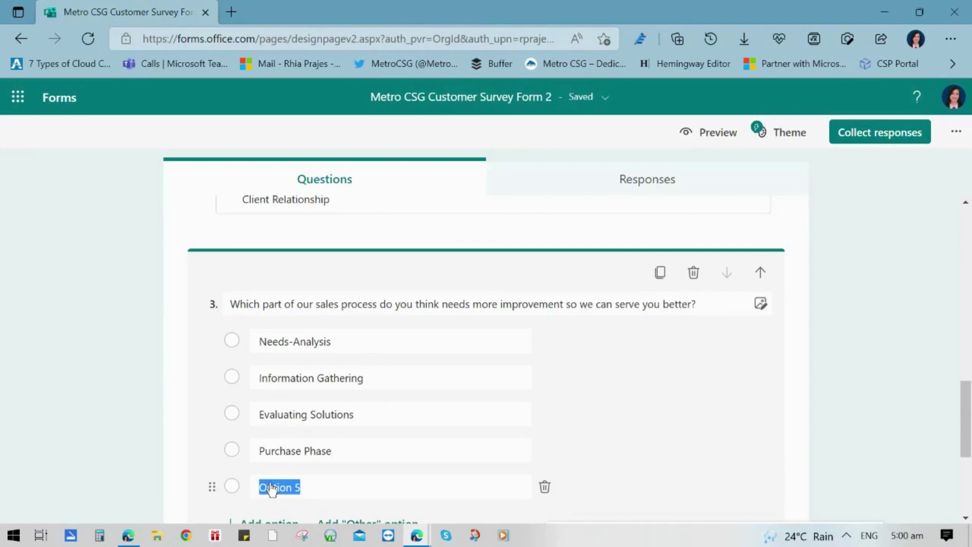
pyautogui.write('After-Sales Support')
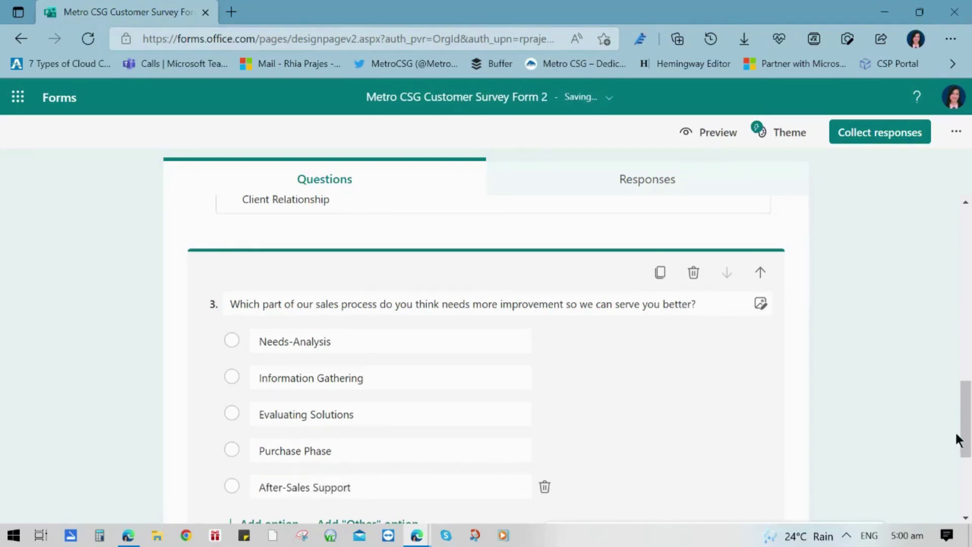
pyautogui.moveTo(958, 441); pyautogui.dragTo(958, 469)
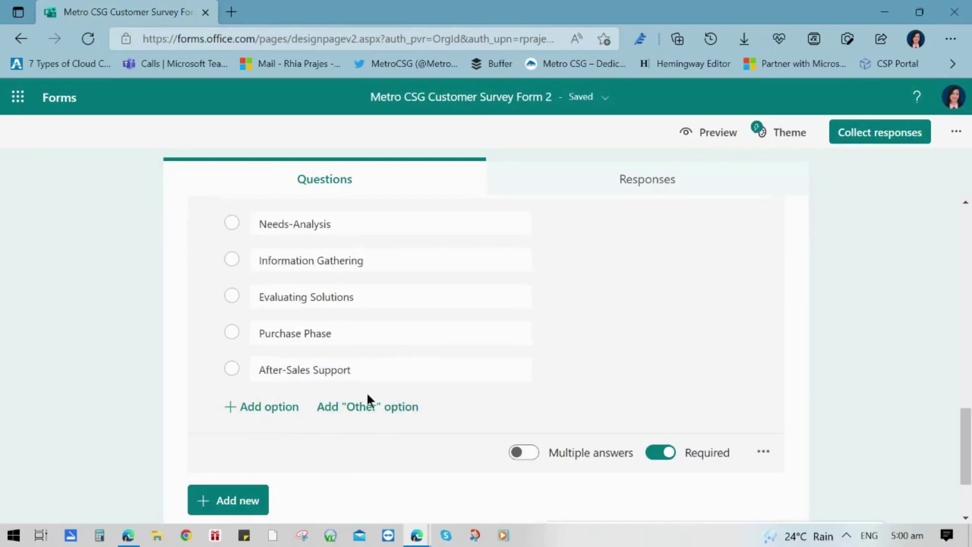
pyautogui.click(400, 417)
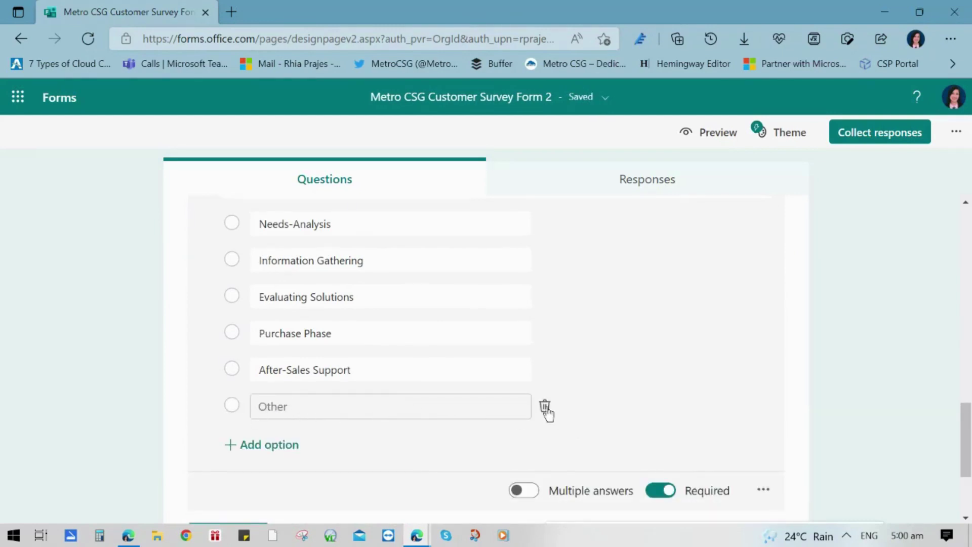
pyautogui.click(546, 406)
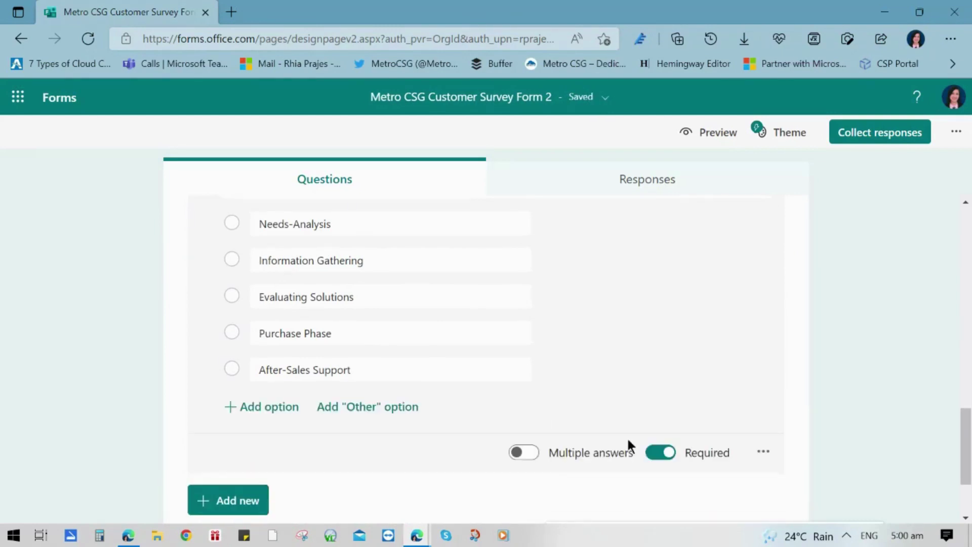
# - Allow multiple answers on question 3 and add a section titled 'Operations'
pyautogui.click(527, 456)
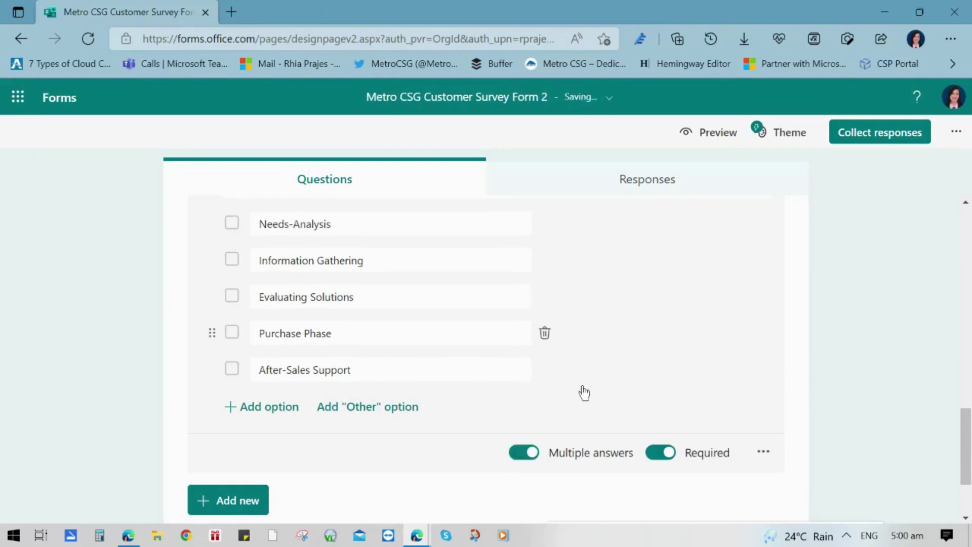
pyautogui.click(629, 481)
pyautogui.click(250, 444)
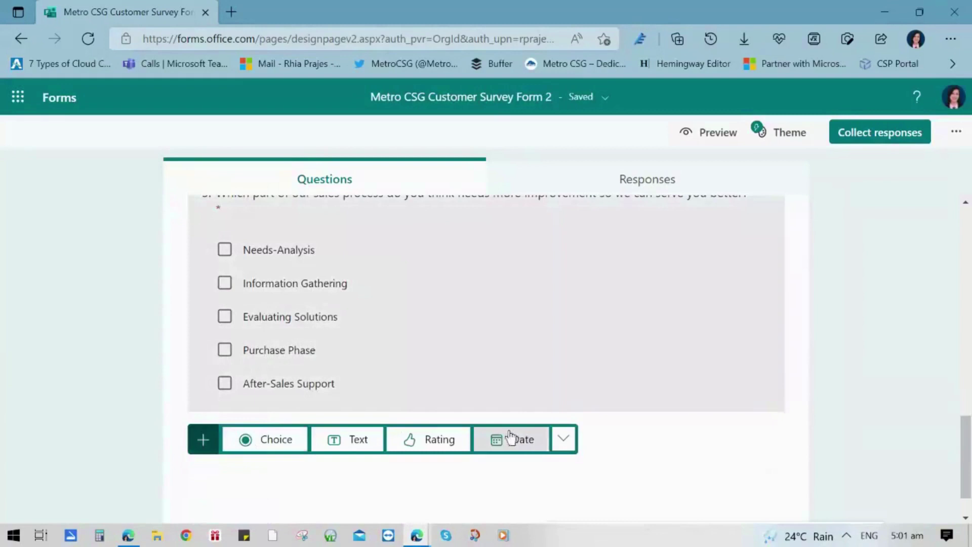
pyautogui.click(561, 441)
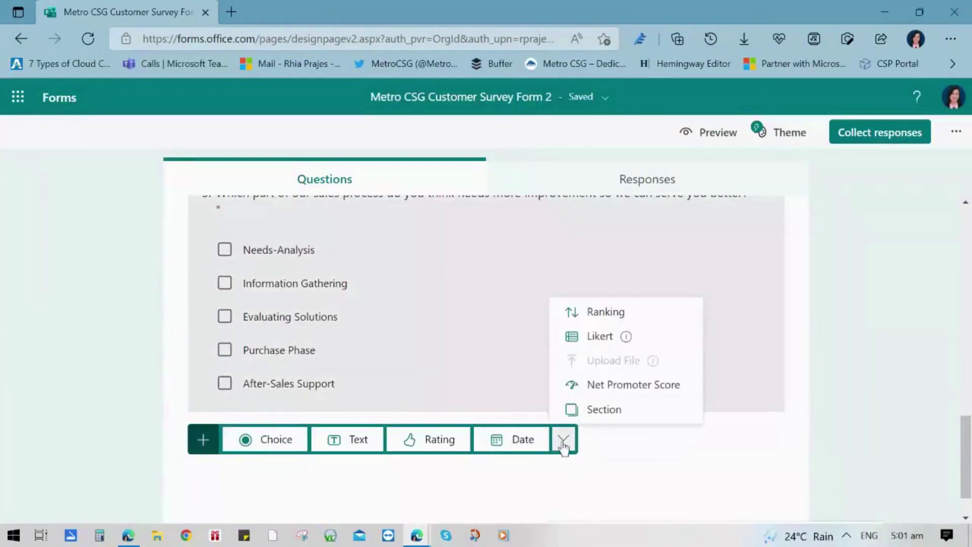
pyautogui.click(585, 409)
pyautogui.write('Operat')
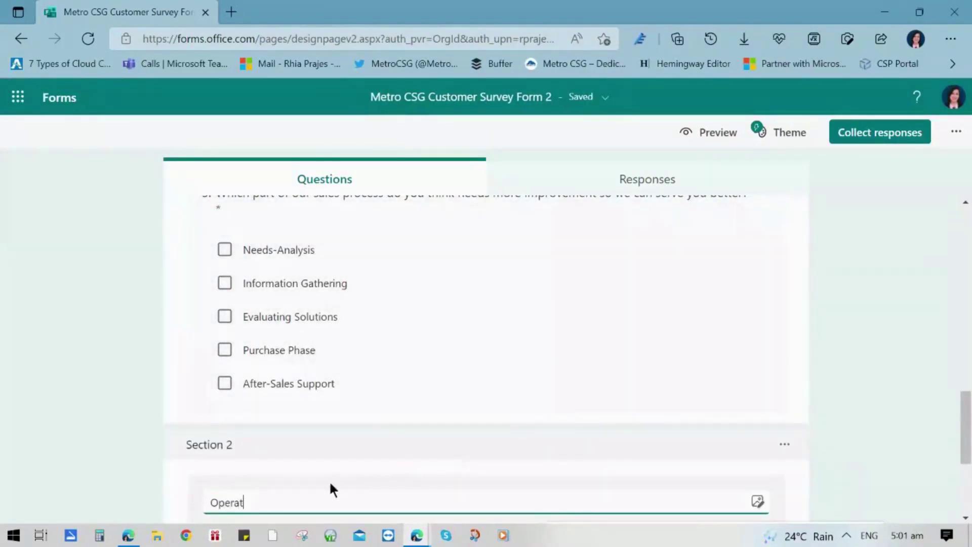
pyautogui.write('ions')
pyautogui.click(569, 400)
# - Add Likert question 'Please rate our Operation's processes and output.' with client-delivery and service-output statements
pyautogui.scroll(-4, 295, 441)
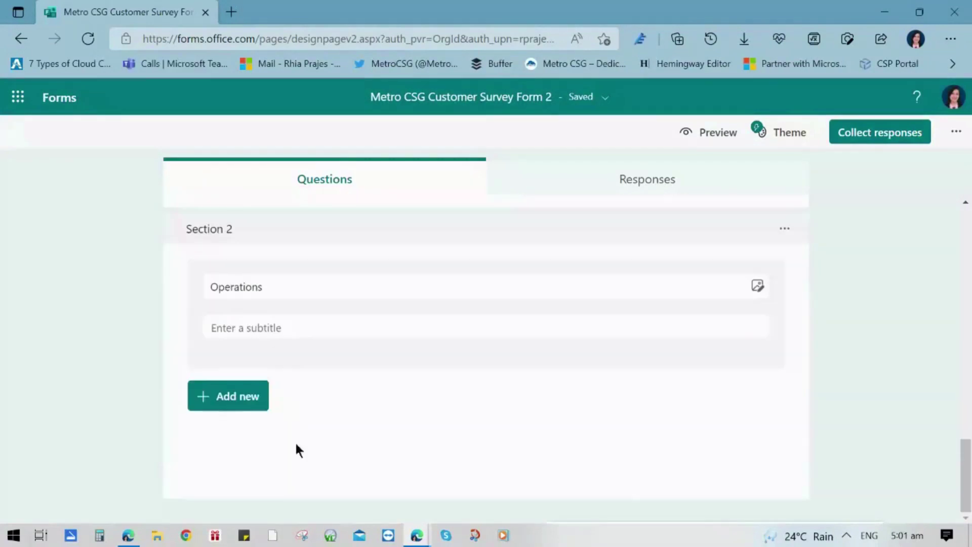
pyautogui.click(231, 404)
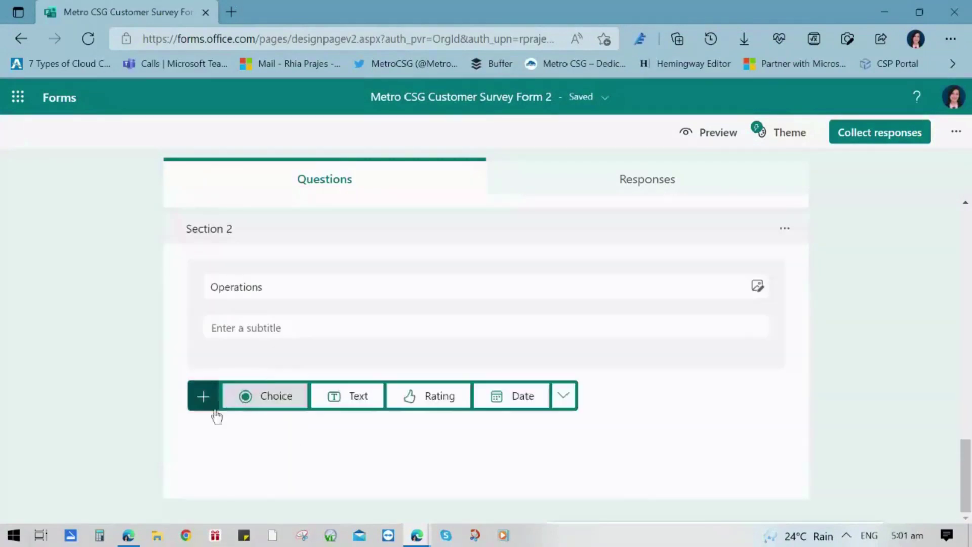
pyautogui.click(564, 400)
pyautogui.click(590, 293)
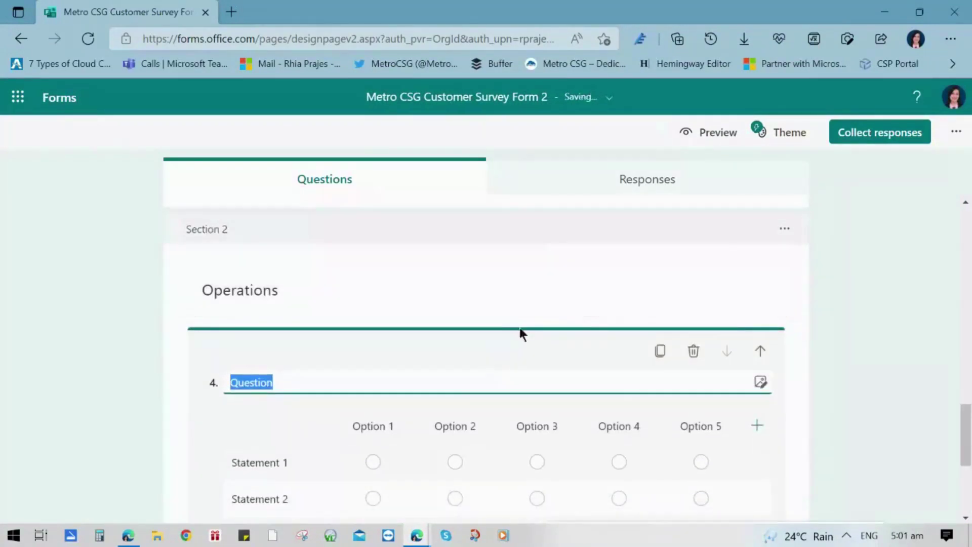
pyautogui.write("Please rate our Operation's processe")
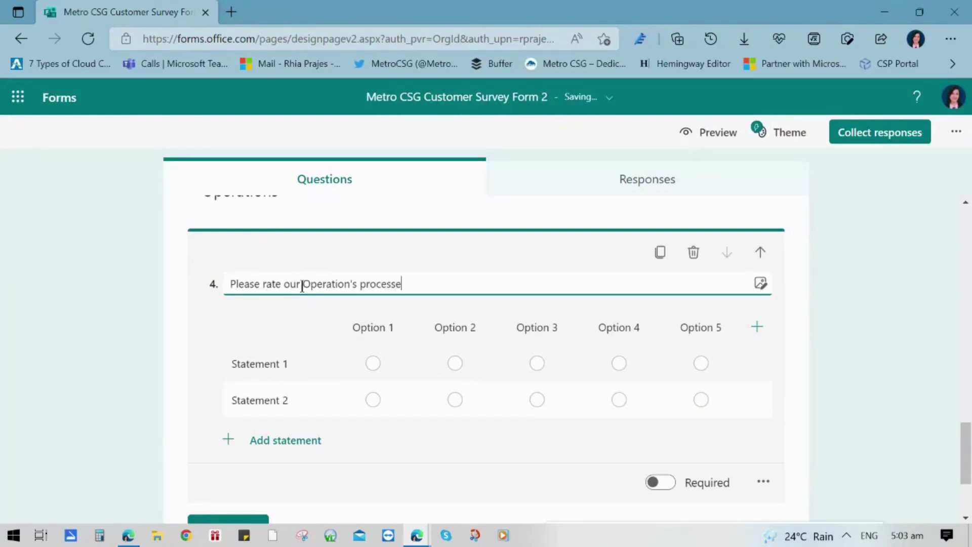
pyautogui.write('s and output')
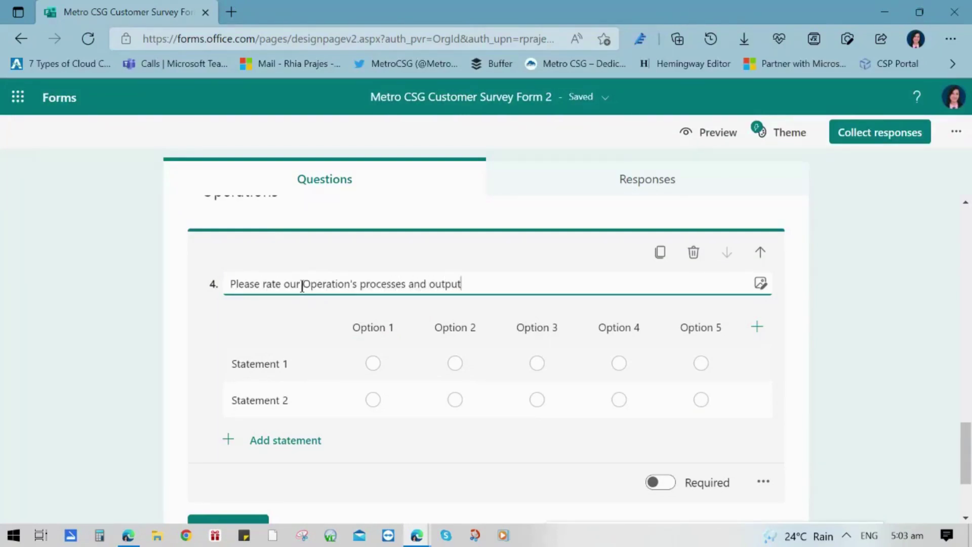
pyautogui.write('.')
pyautogui.click(268, 361)
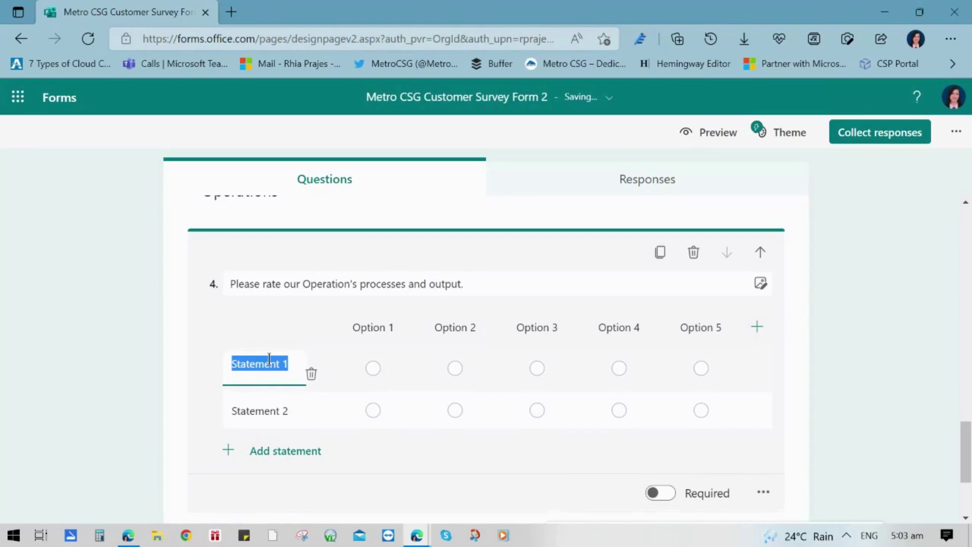
pyautogui.write('The process of client delivery is smooth and manageable.')
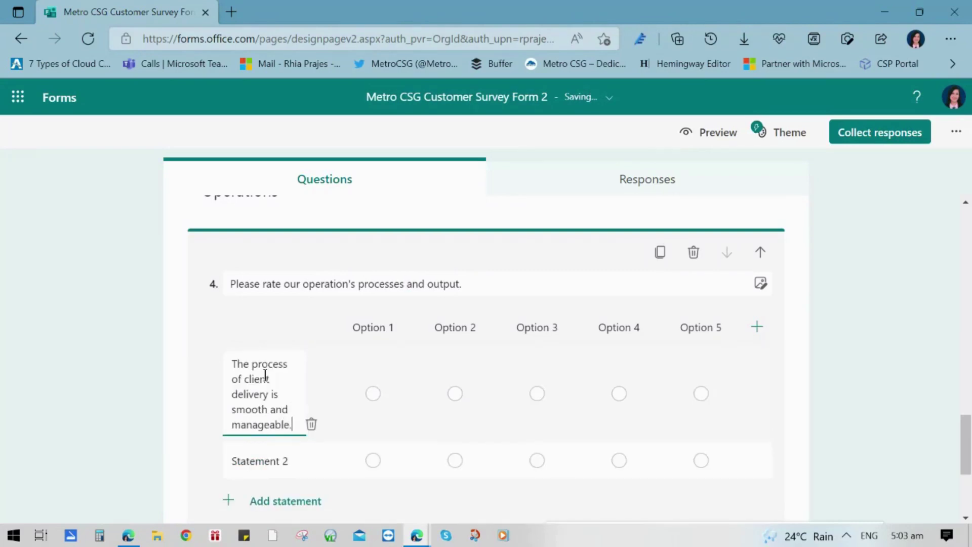
pyautogui.click(264, 461)
pyautogui.write('The output of our service delivery is of high-qual')
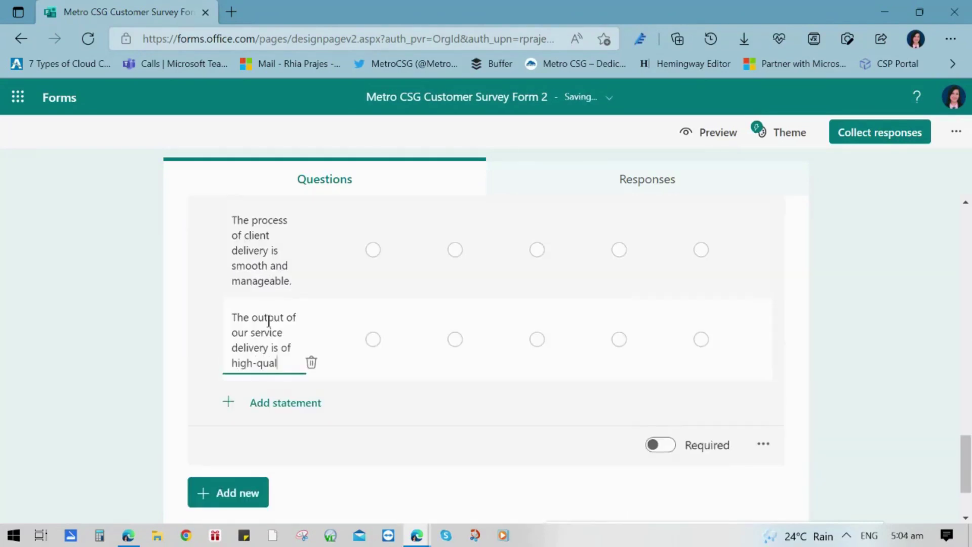
pyautogui.write('ity.')
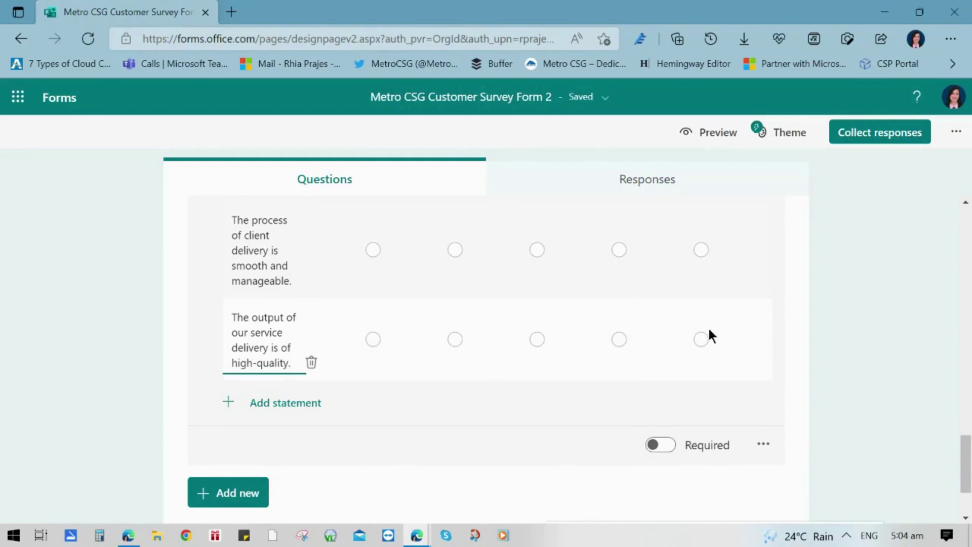
# - Relabel the Likert scale columns from 'Less than expected' to 'Consistently best'
pyautogui.scroll(1, 707, 336)
pyautogui.click(373, 226)
pyautogui.write('Less than expecte')
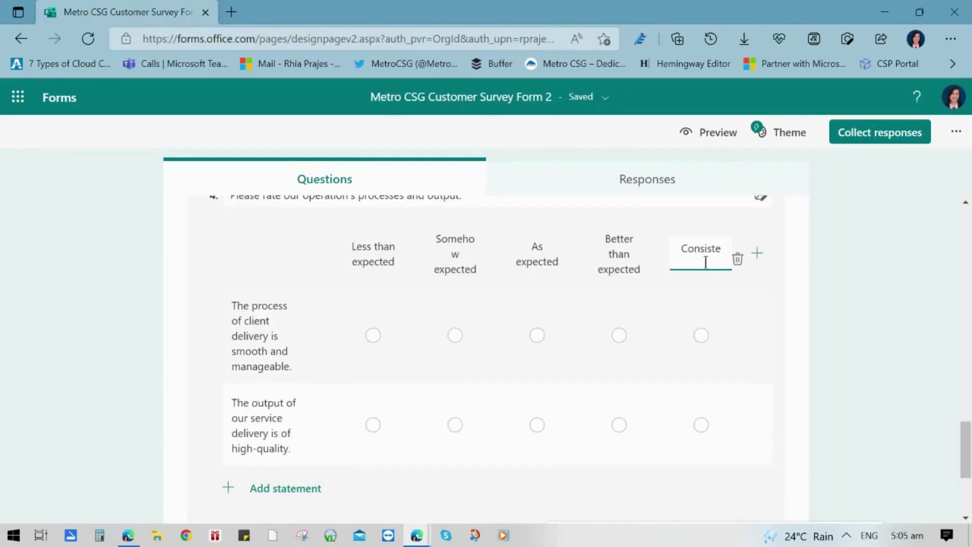
pyautogui.write('ntly')
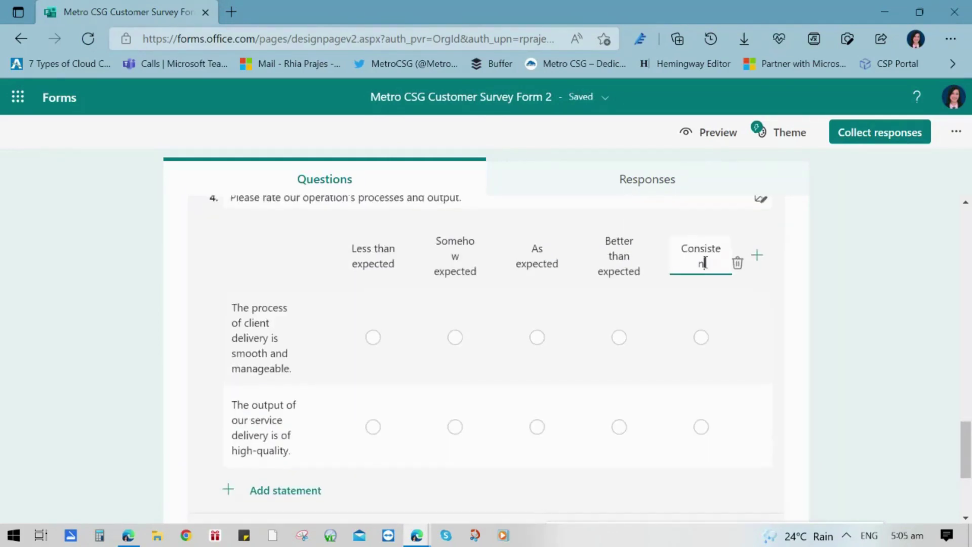
pyautogui.write(' best')
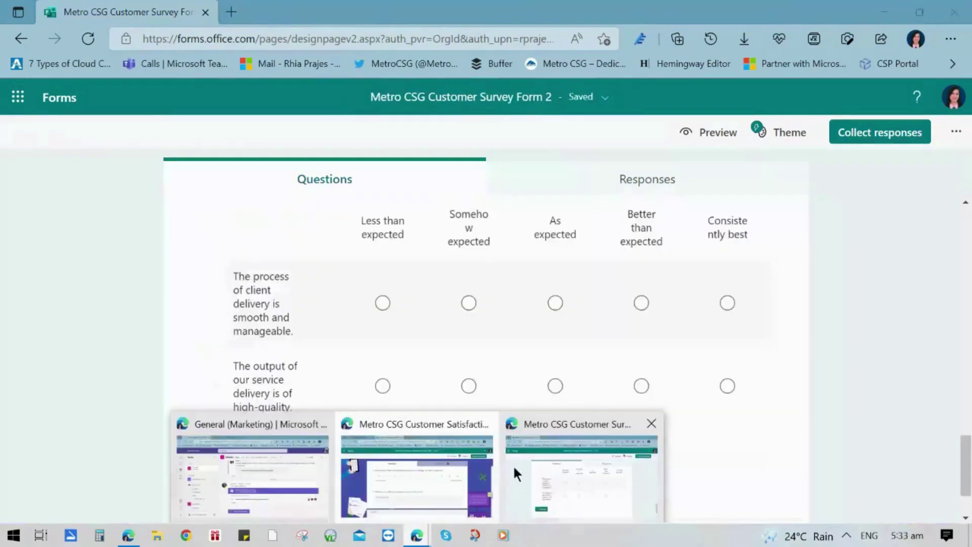
# - Add a Net Promoter Score question 5 about recommending us to a friend or colleague
pyautogui.click(514, 471)
pyautogui.moveTo(966, 459); pyautogui.dragTo(967, 473)
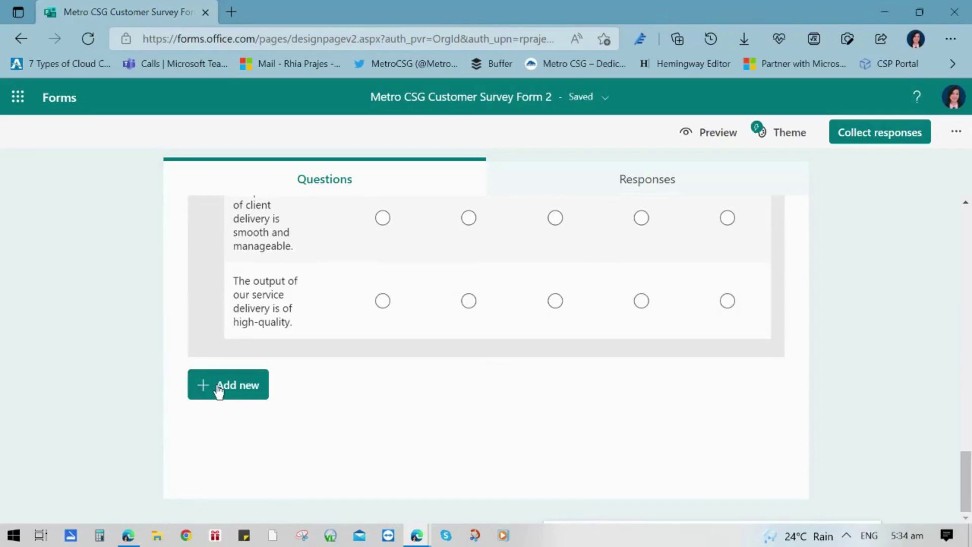
pyautogui.click(218, 389)
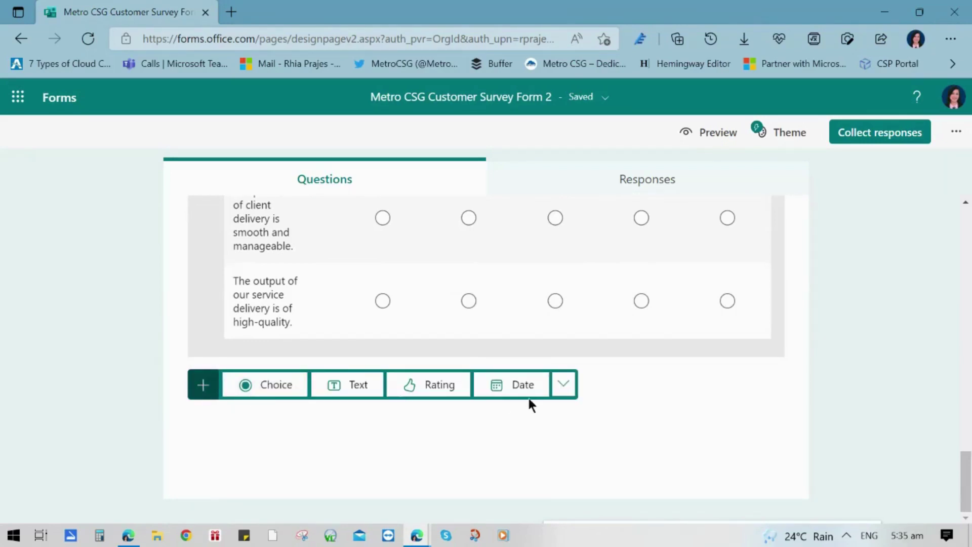
pyautogui.click(564, 385)
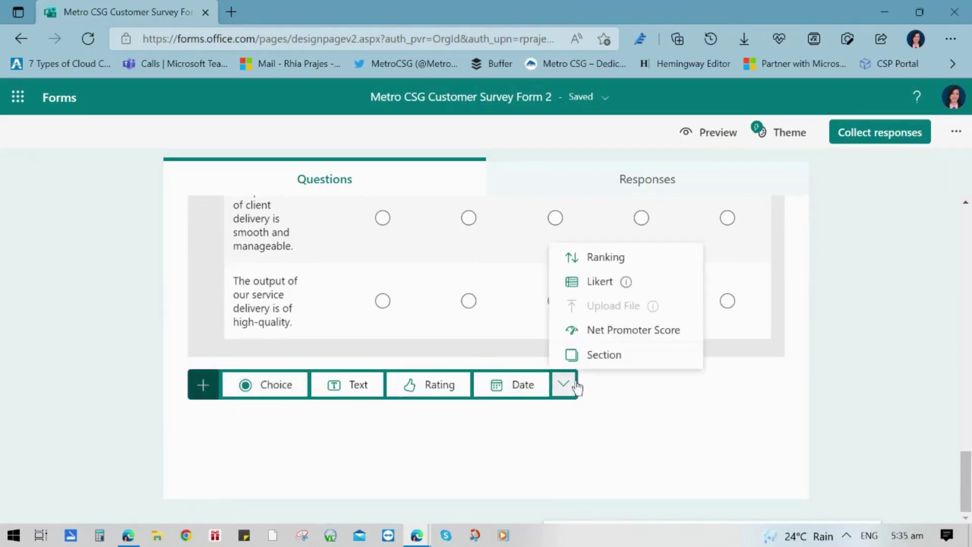
pyautogui.click(573, 329)
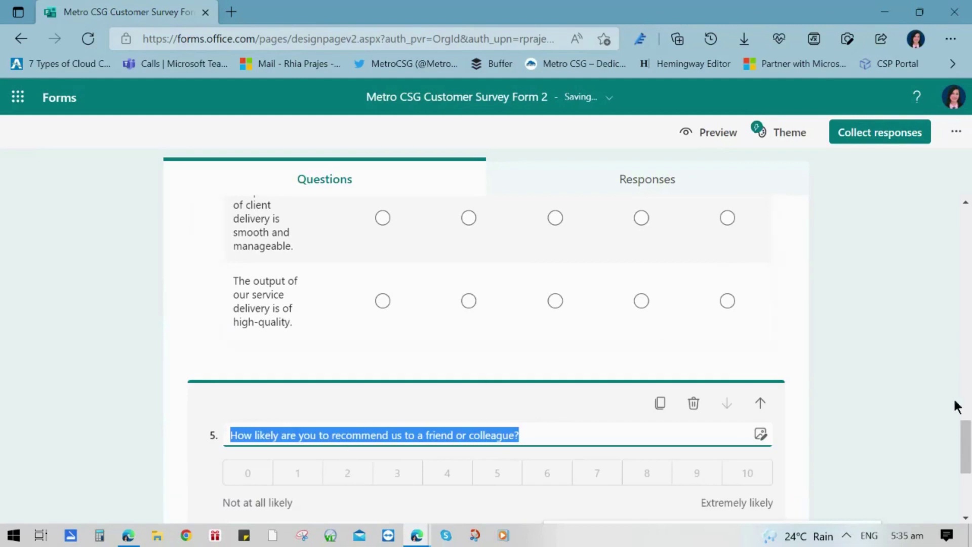
# - Delete and restore the 'Not at all likely' label, then make question 5 required
pyautogui.scroll(-2, 962, 453)
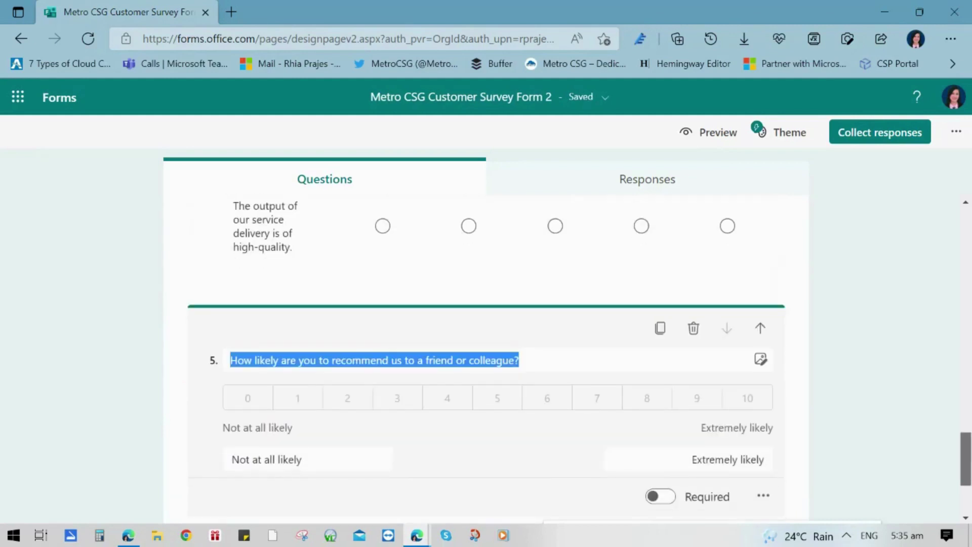
pyautogui.click(509, 430)
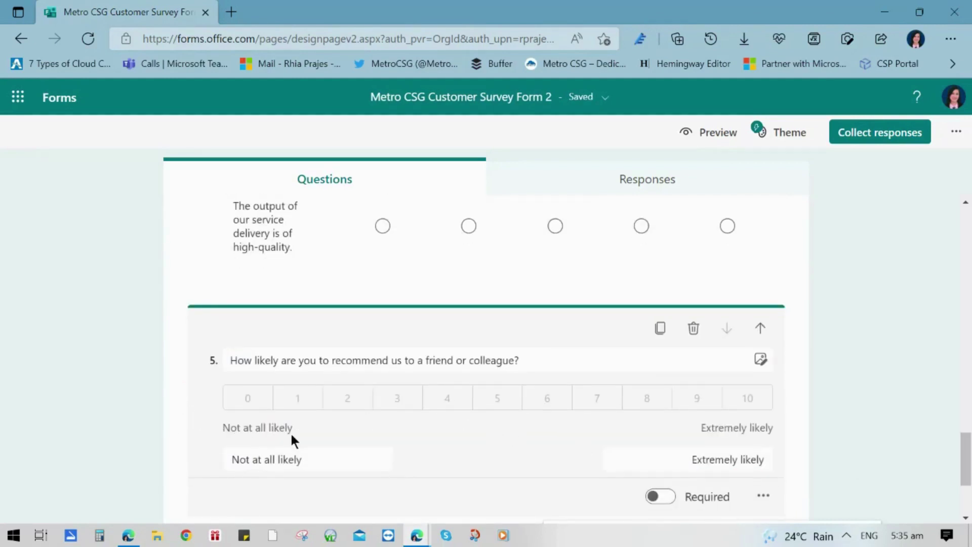
pyautogui.click(266, 458)
pyautogui.tripleClick(324, 457)
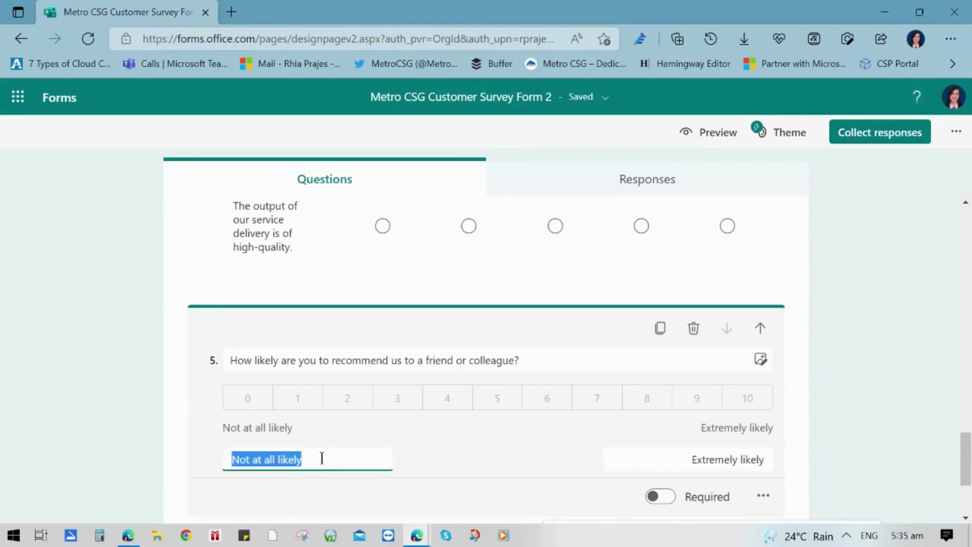
pyautogui.press('BackSpace')
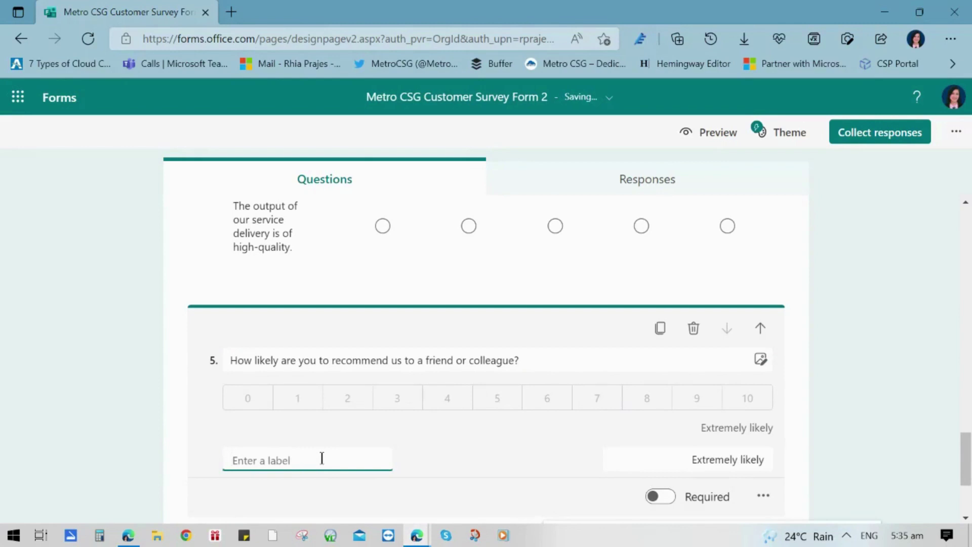
pyautogui.hotkey('ctrl', 'z')
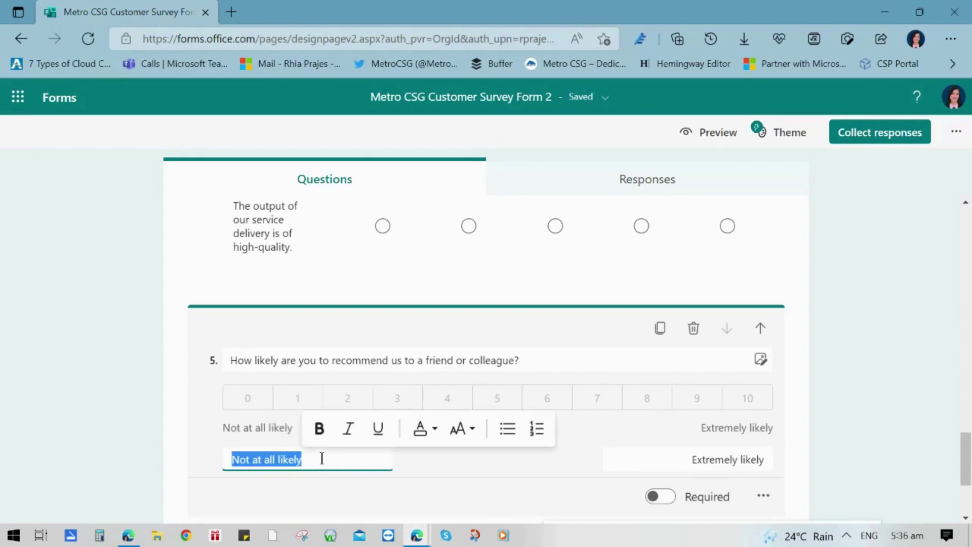
pyautogui.click(555, 453)
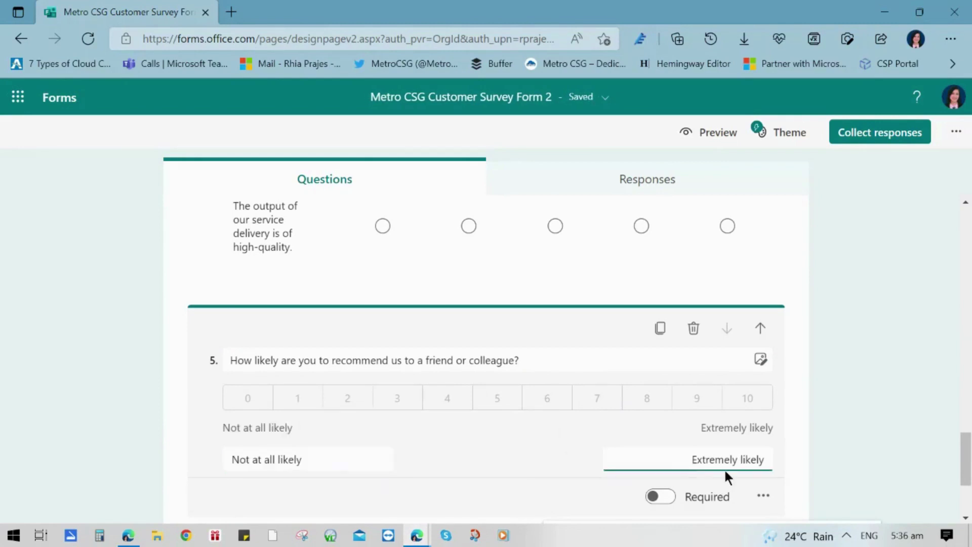
pyautogui.moveTo(968, 450); pyautogui.dragTo(968, 468)
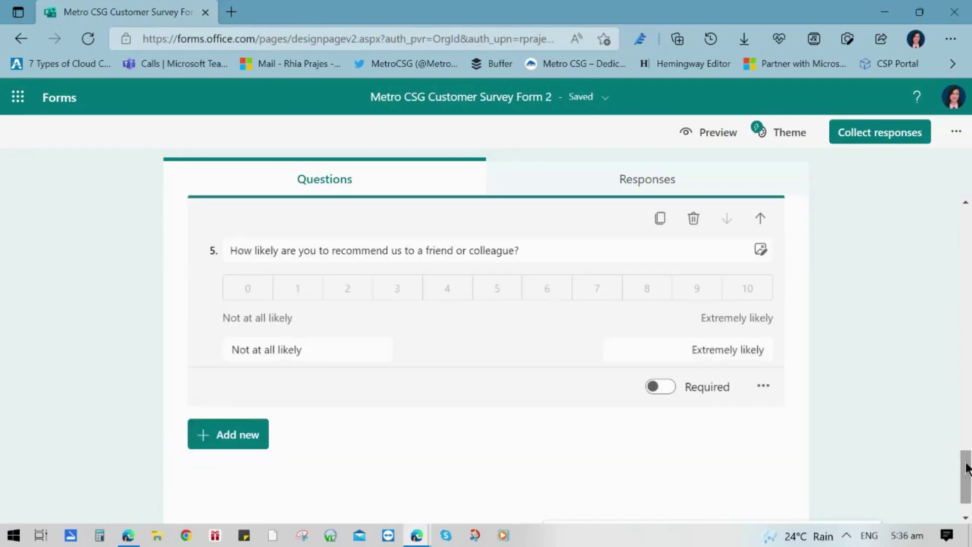
pyautogui.click(663, 388)
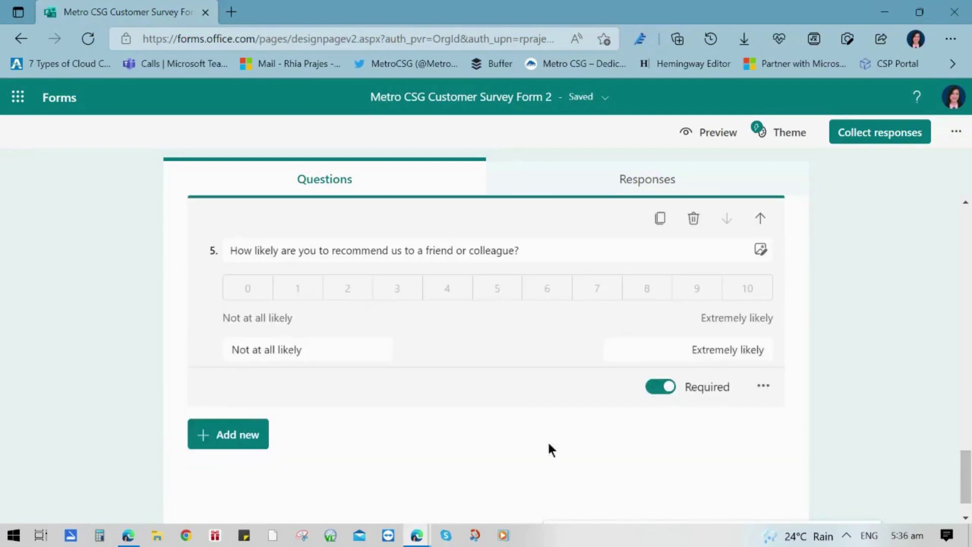
# - Add optional long-answer text question 6 'Tell us how we can improve our operations and service delivery.'
pyautogui.click(235, 448)
pyautogui.click(351, 385)
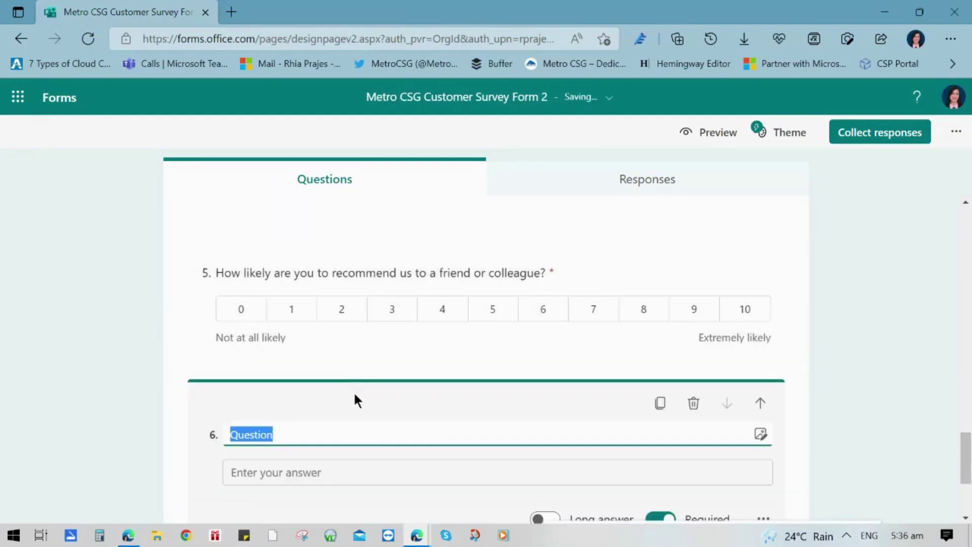
pyautogui.press('BackSpace')
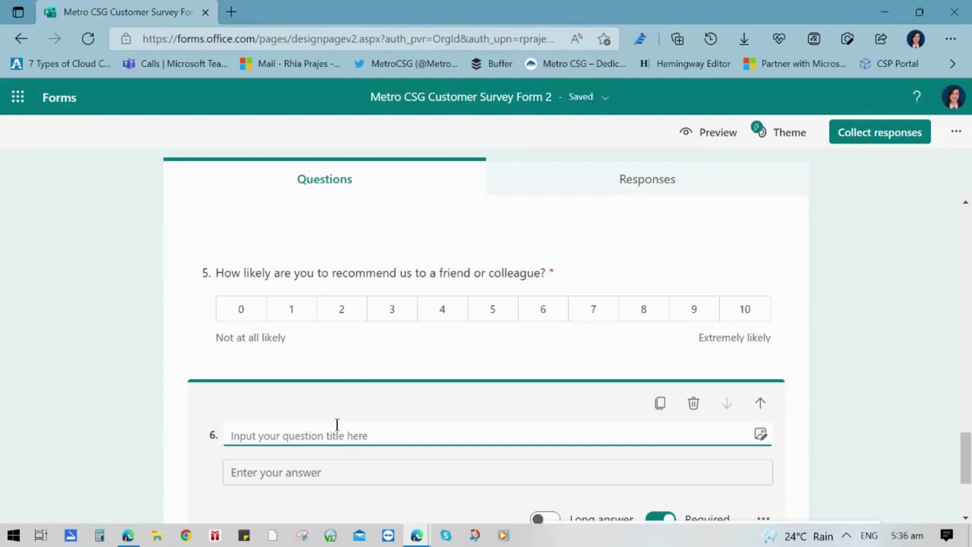
pyautogui.scroll(-3, 337, 424)
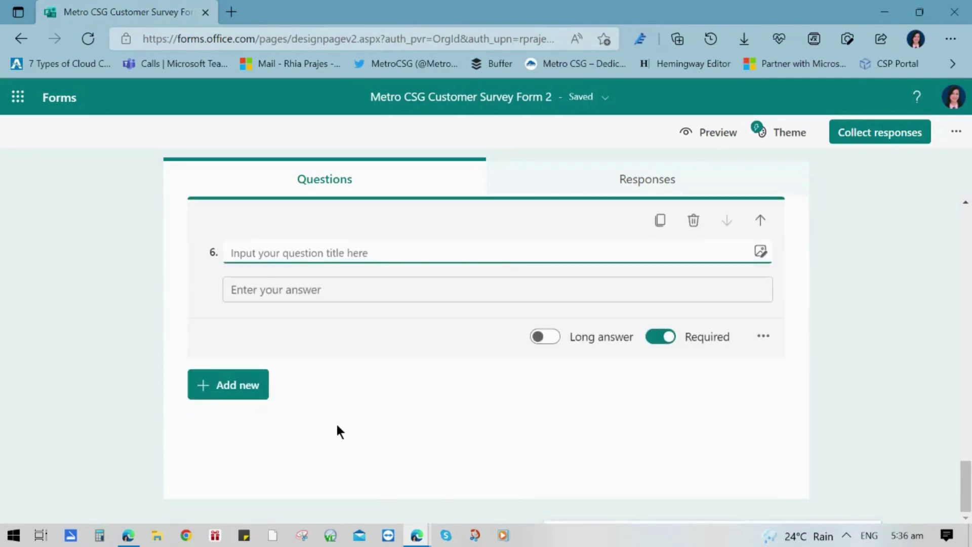
pyautogui.write('Tell us how we can improve our operations and service delivery.')
pyautogui.click(549, 337)
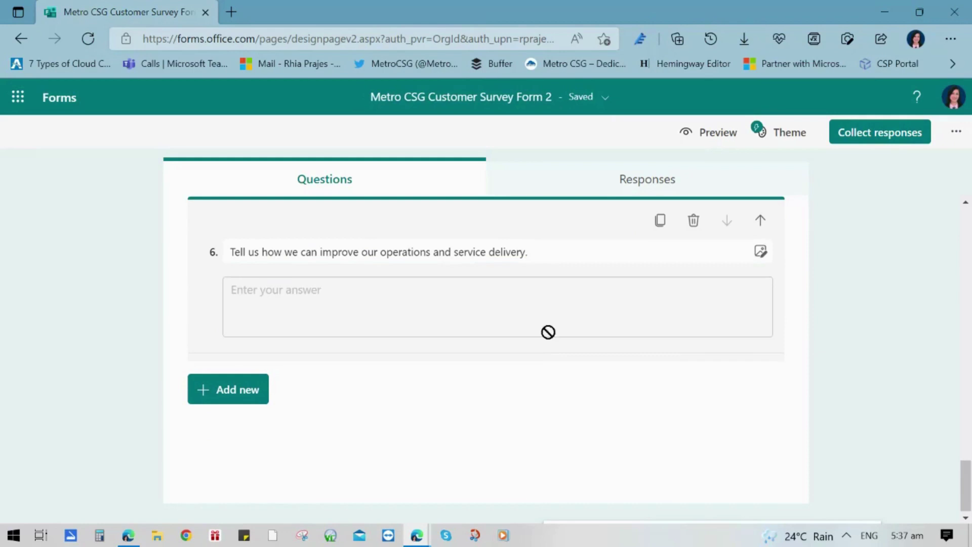
pyautogui.click(661, 372)
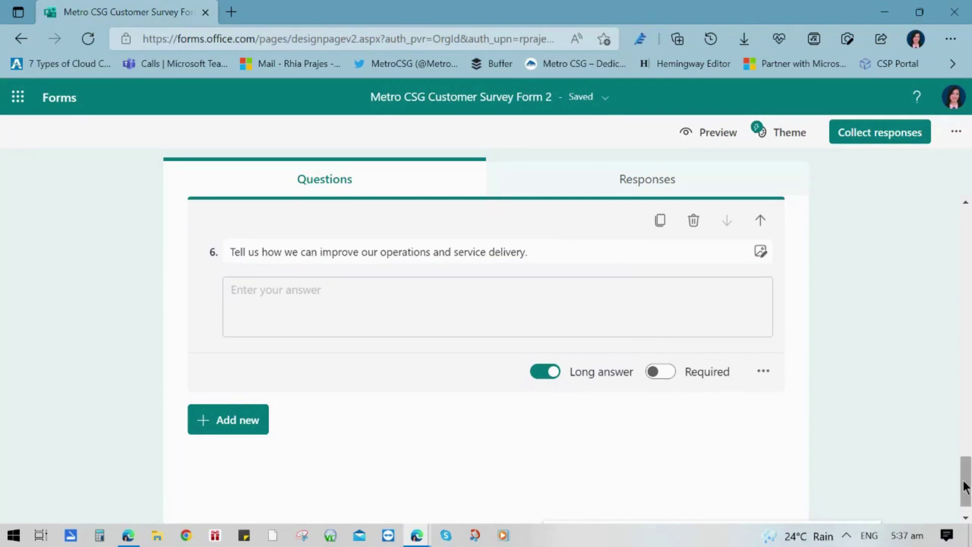
pyautogui.scroll(1, 968, 481)
pyautogui.scroll(1, 968, 481)
# - Apply the purple technology picture theme from the Theme ideas list
pyautogui.moveTo(967, 473); pyautogui.dragTo(955, 232)
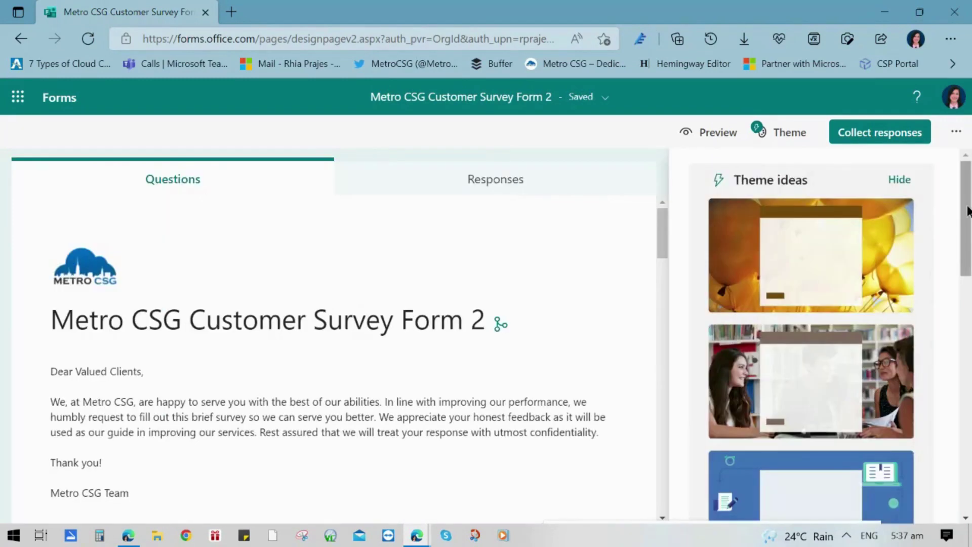
pyautogui.scroll(-1, 966, 219)
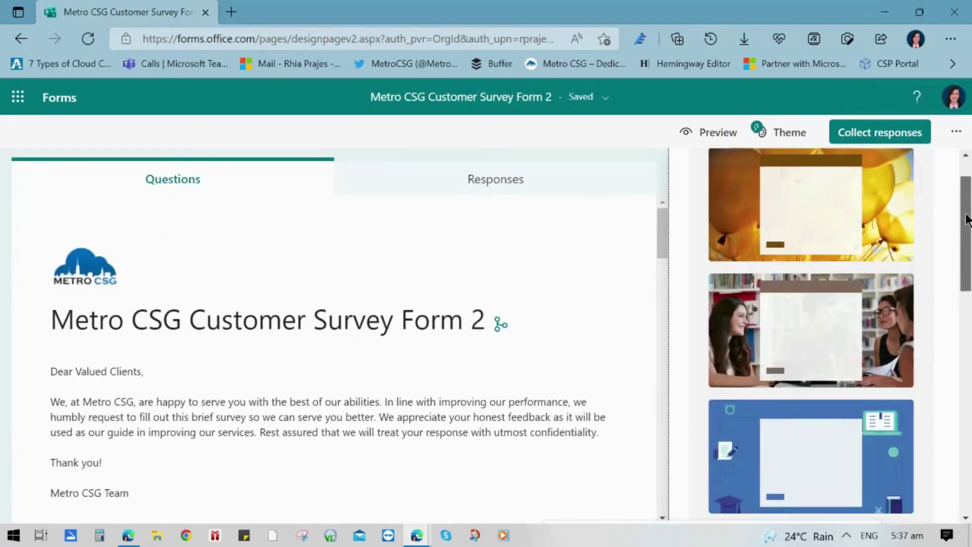
pyautogui.scroll(-1, 967, 219)
pyautogui.scroll(-3, 967, 219)
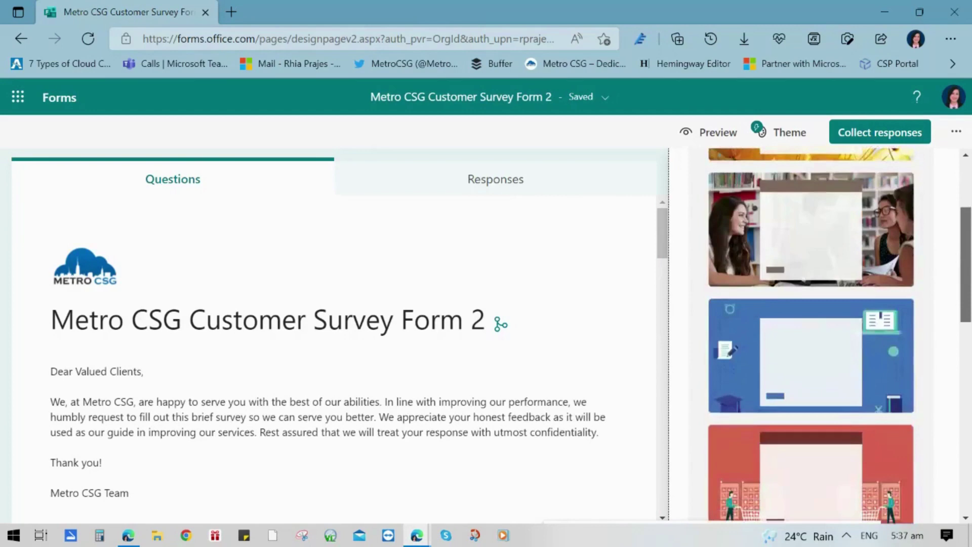
pyautogui.scroll(-3, 811, 335)
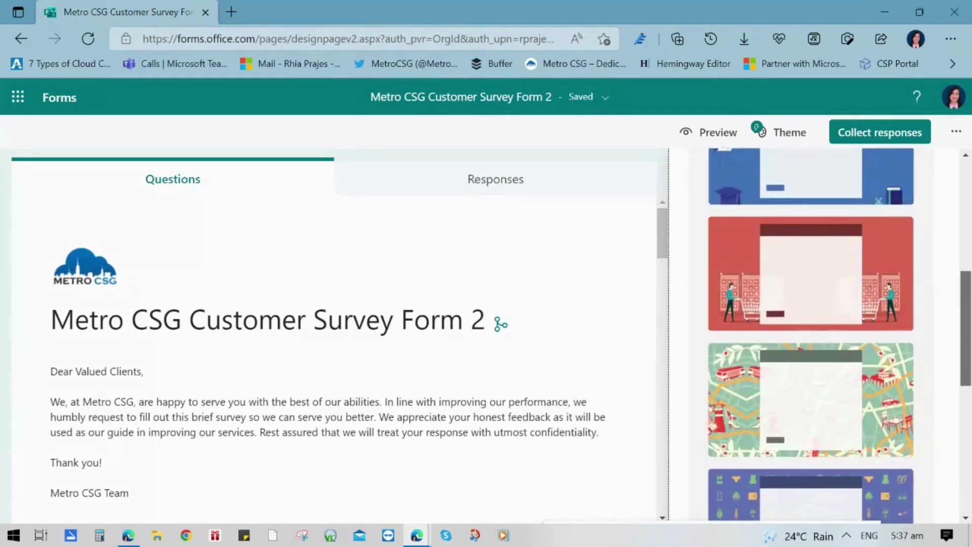
pyautogui.scroll(-2, 811, 335)
pyautogui.scroll(-5, 811, 335)
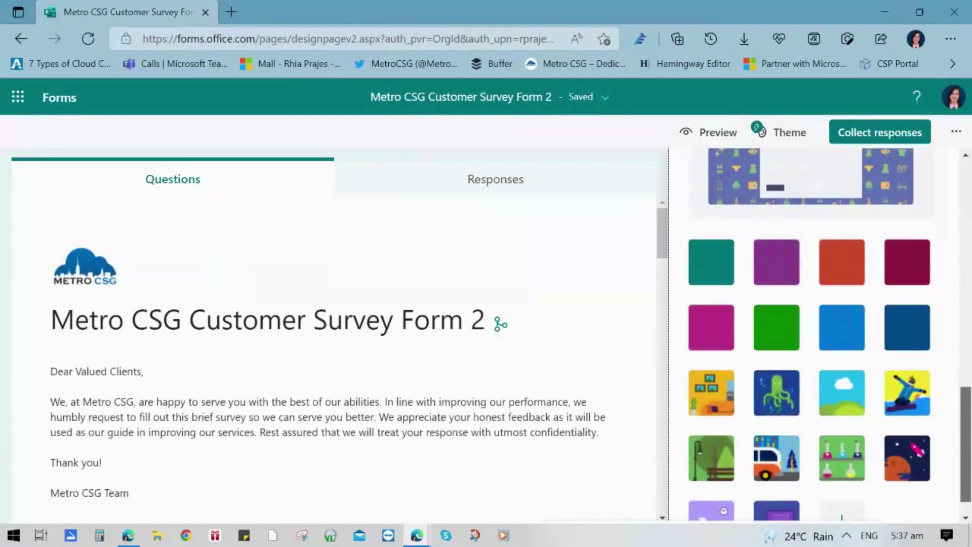
pyautogui.scroll(-1, 772, 476)
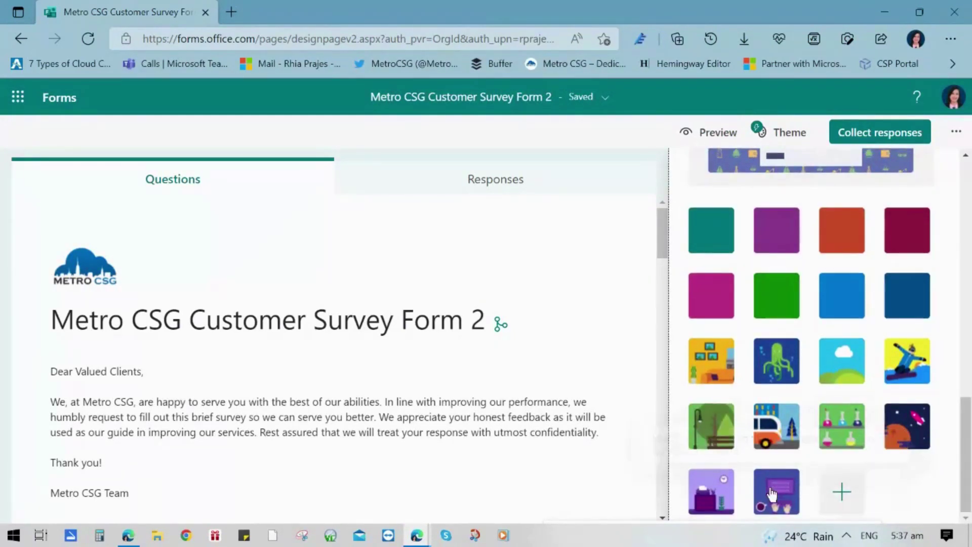
pyautogui.click(771, 493)
# - Create a view-and-edit collaboration link and a duplicate-as-template link for the form
pyautogui.click(957, 131)
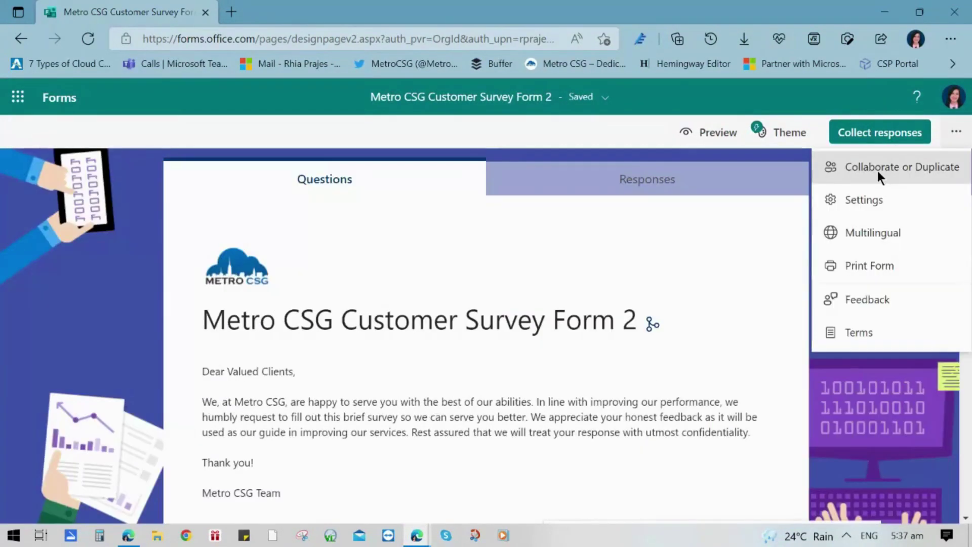
pyautogui.click(877, 171)
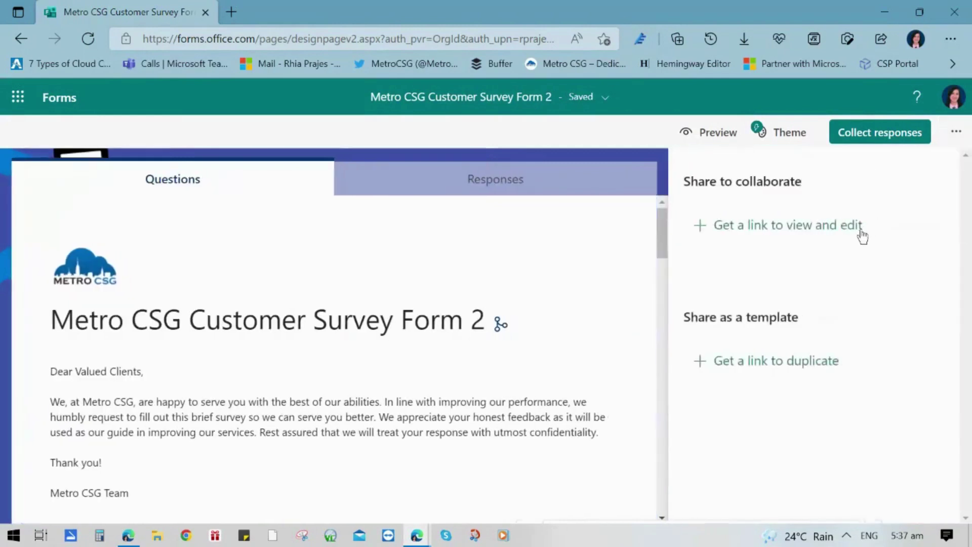
pyautogui.click(779, 227)
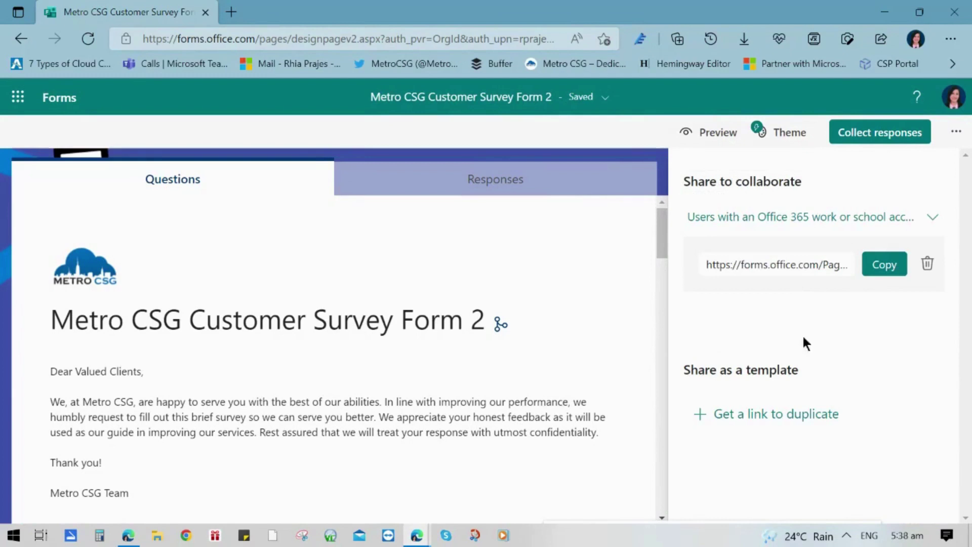
pyautogui.click(786, 417)
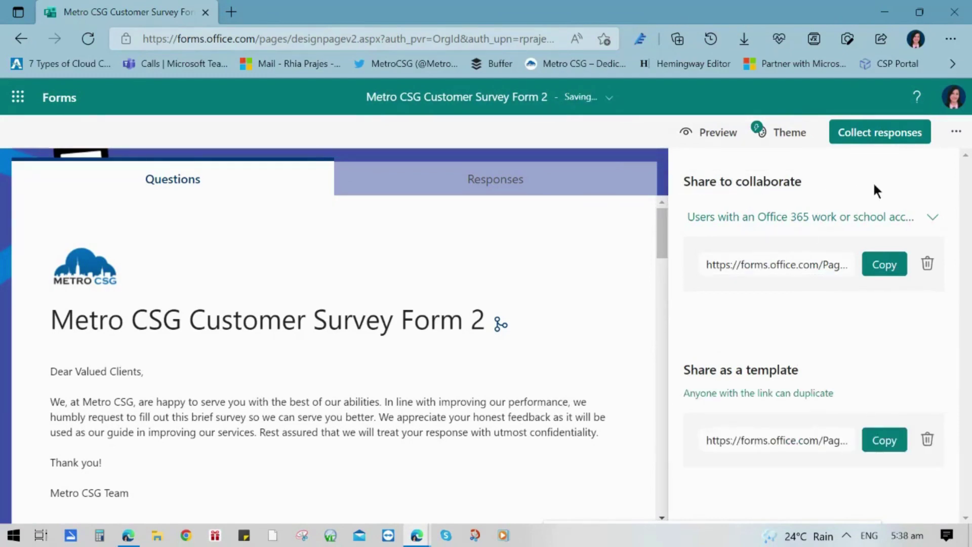
# - Open the Multilingual options and start adding a language beyond English (United States)
pyautogui.click(956, 133)
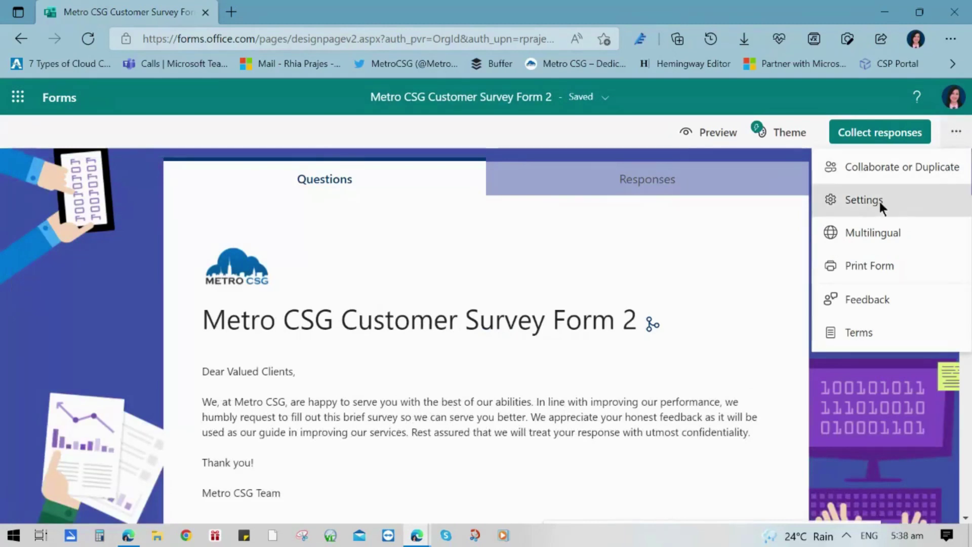
pyautogui.click(885, 234)
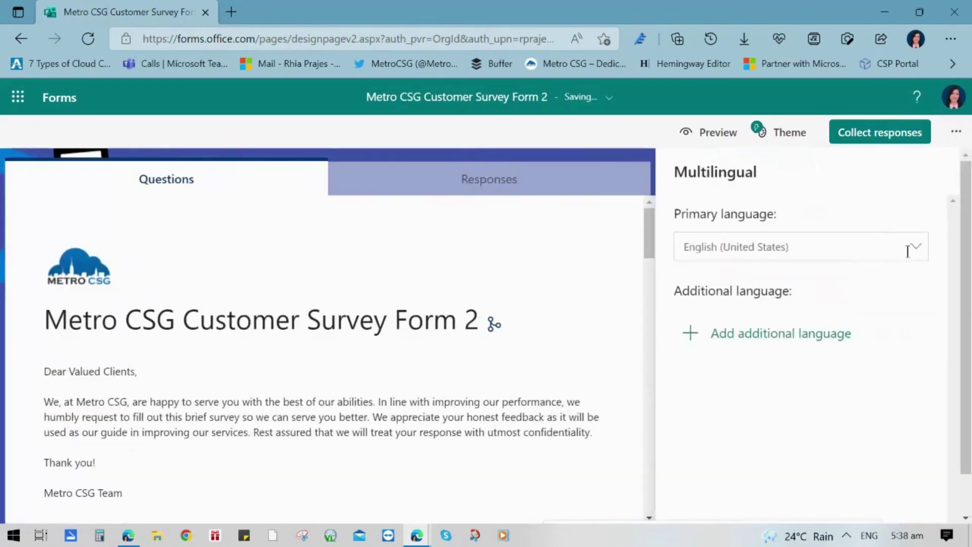
pyautogui.click(768, 338)
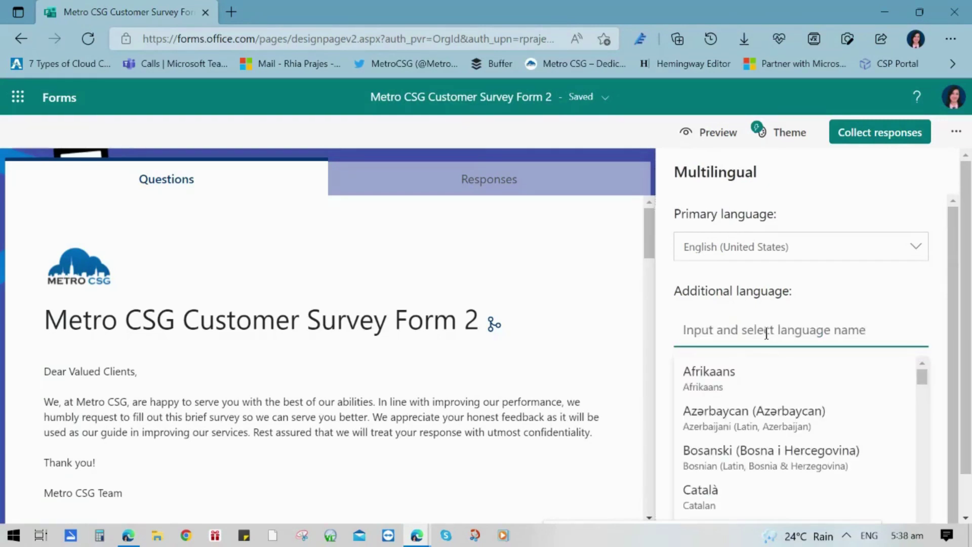
# - In Settings, set Who can fill out this form to Anyone can respond
pyautogui.click(882, 204)
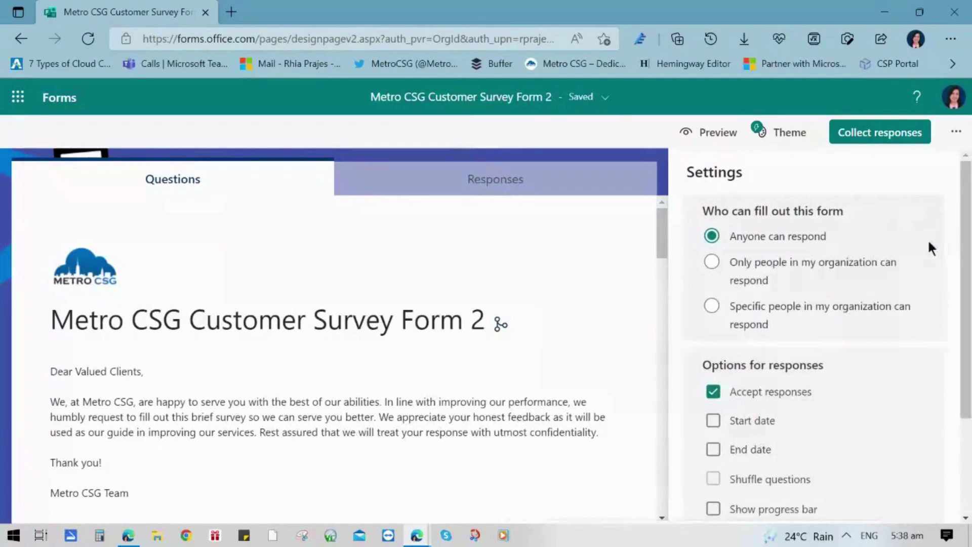
pyautogui.scroll(-1, 970, 213)
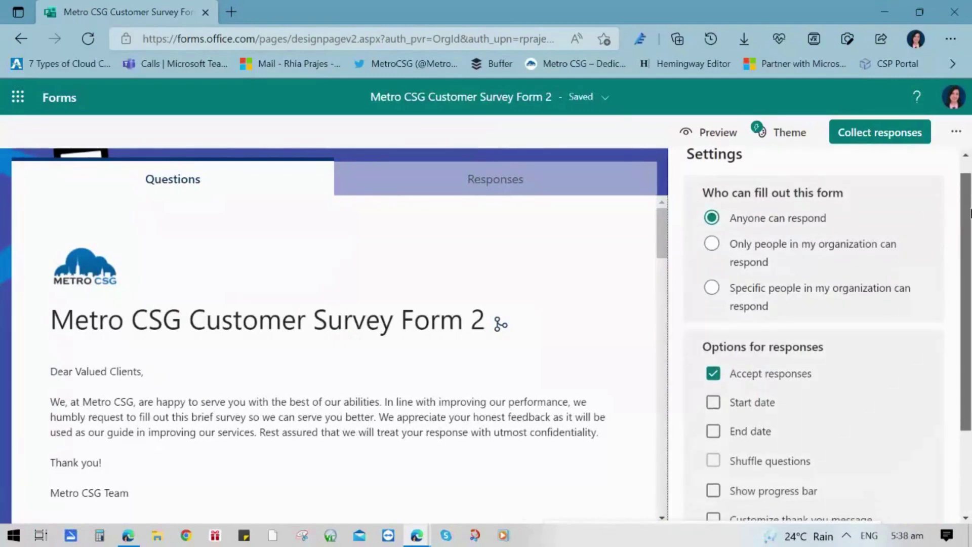
pyautogui.click(718, 290)
pyautogui.click(830, 352)
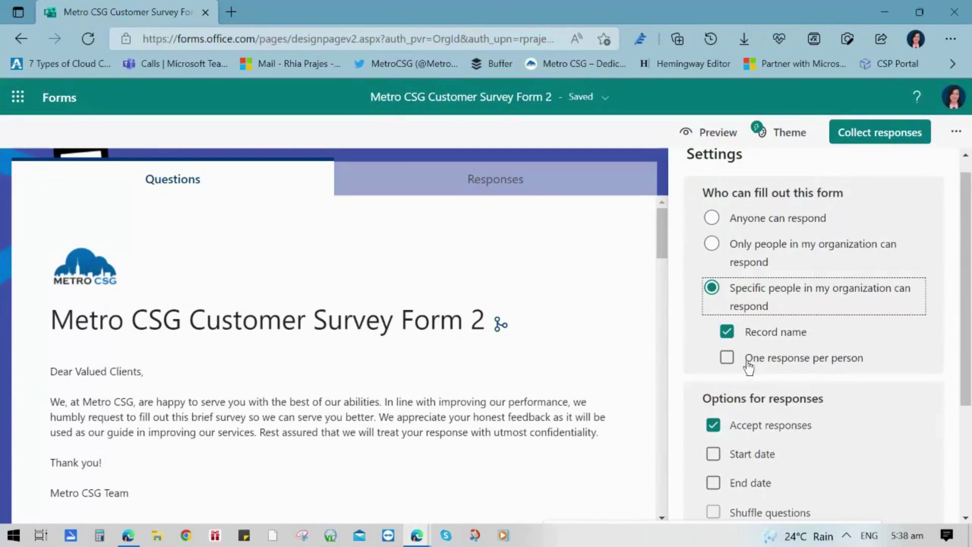
pyautogui.click(729, 358)
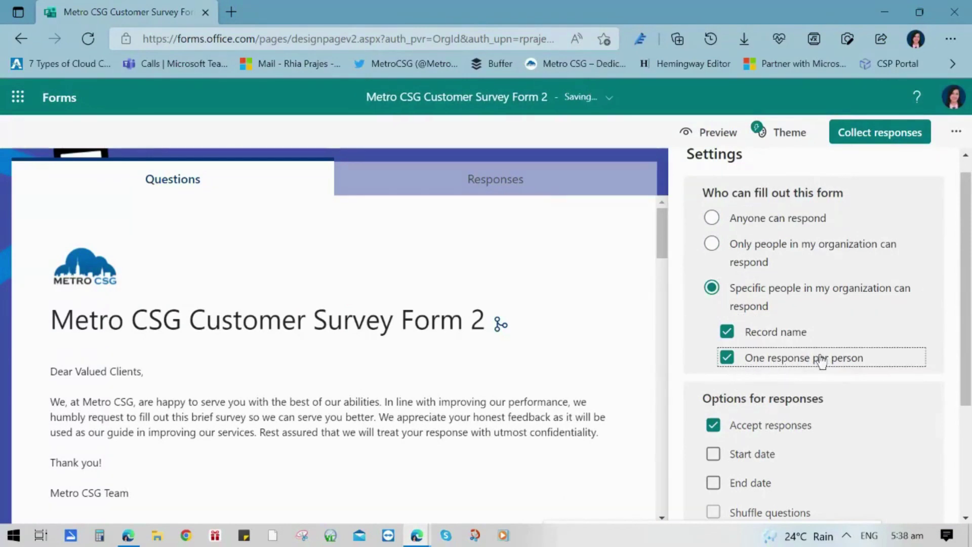
pyautogui.click(709, 245)
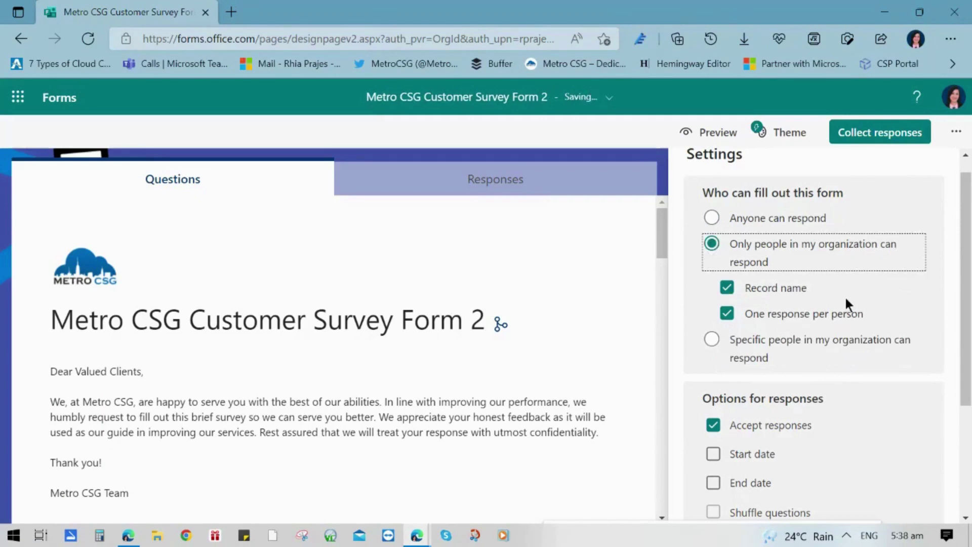
pyautogui.click(780, 218)
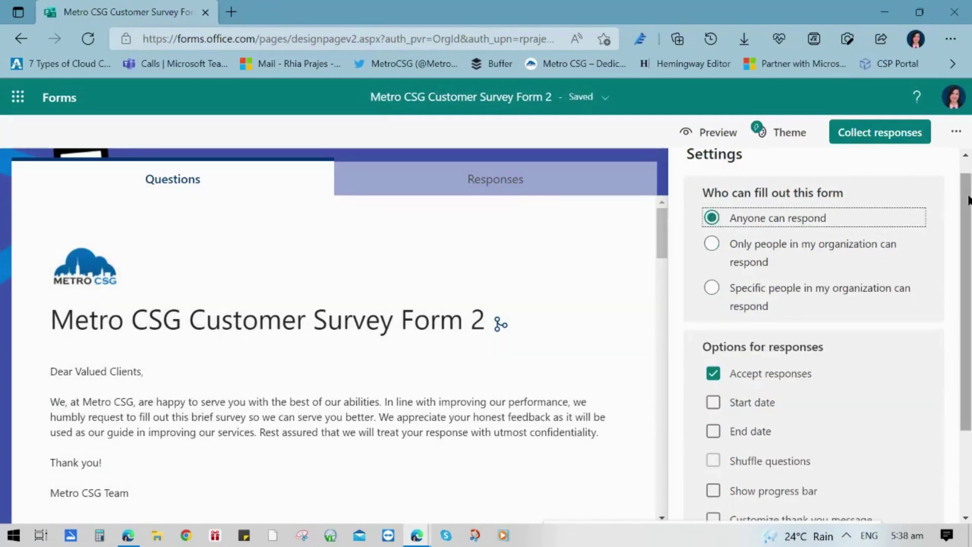
pyautogui.moveTo(966, 200); pyautogui.dragTo(969, 274)
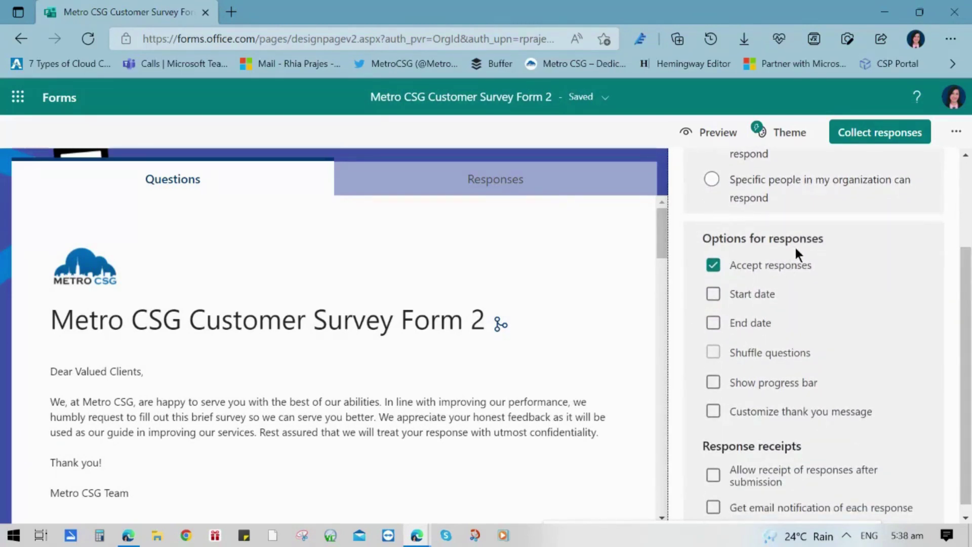
# - Turn on the progress bar and replace the default thank-you message with the pasted custom text
pyautogui.click(713, 382)
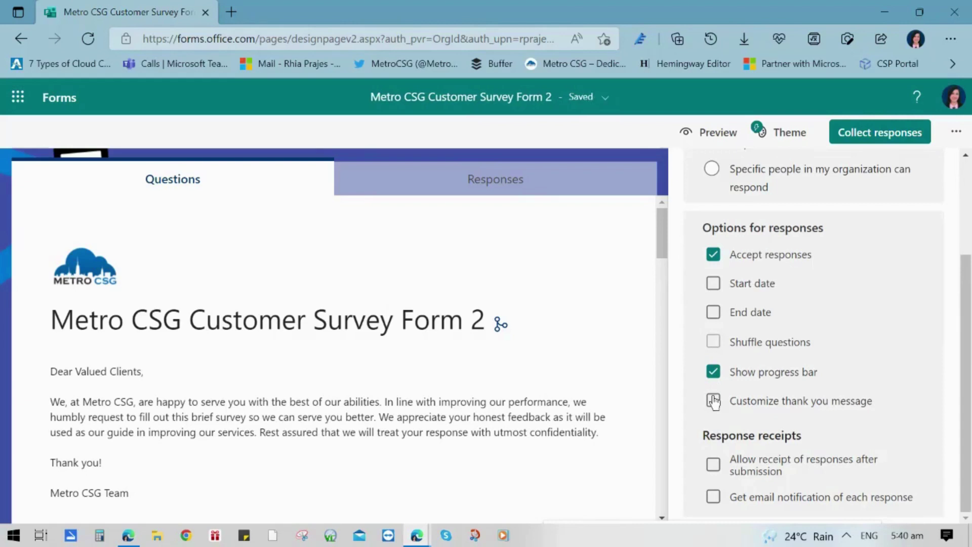
pyautogui.click(714, 401)
pyautogui.click(726, 437)
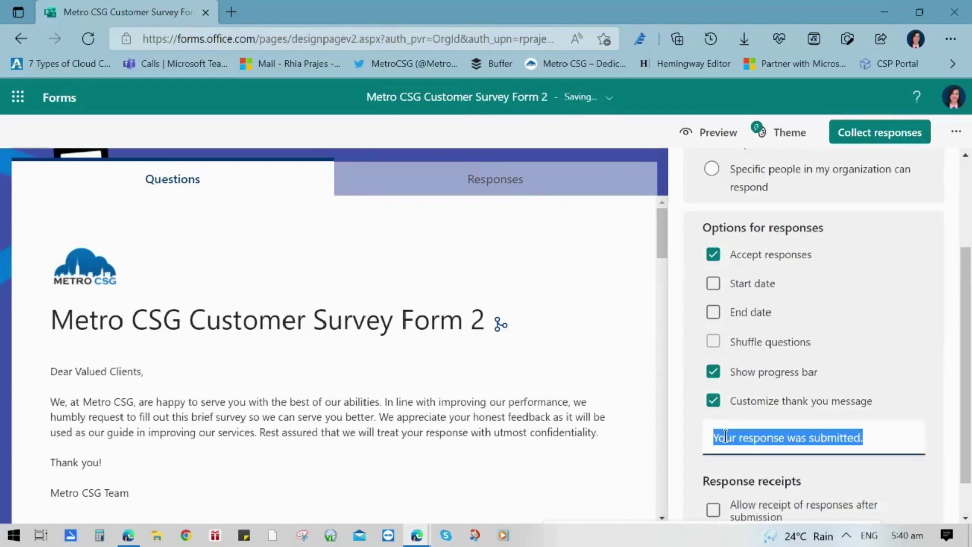
pyautogui.press('BackSpace')
pyautogui.hotkey('ctrl', 'v')
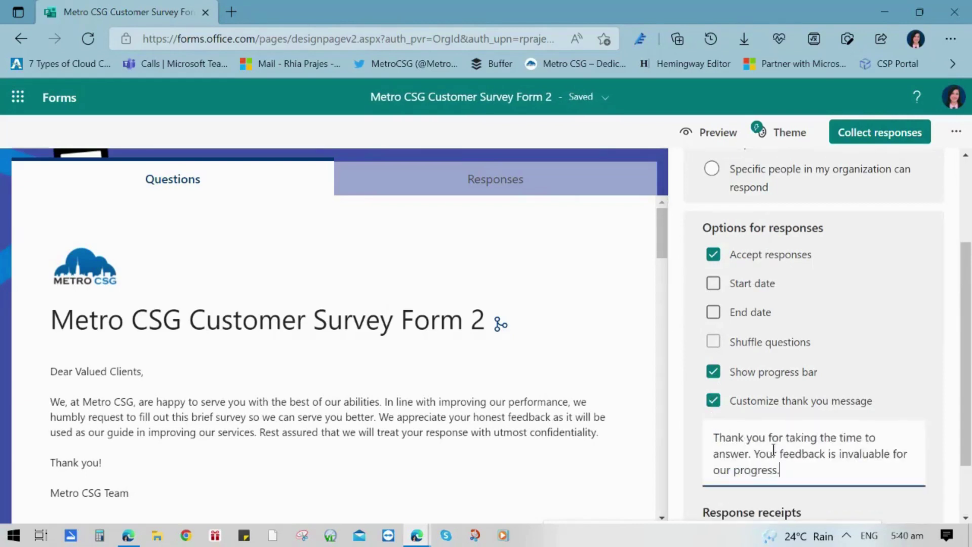
pyautogui.moveTo(968, 351); pyautogui.dragTo(968, 397)
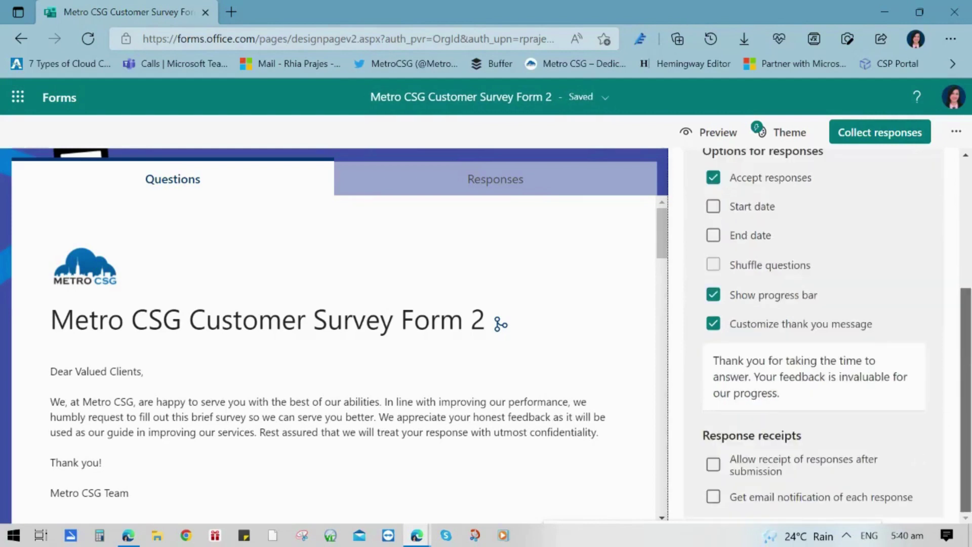
# - Leave response receipts and email notifications for new responses turned off
pyautogui.click(714, 464)
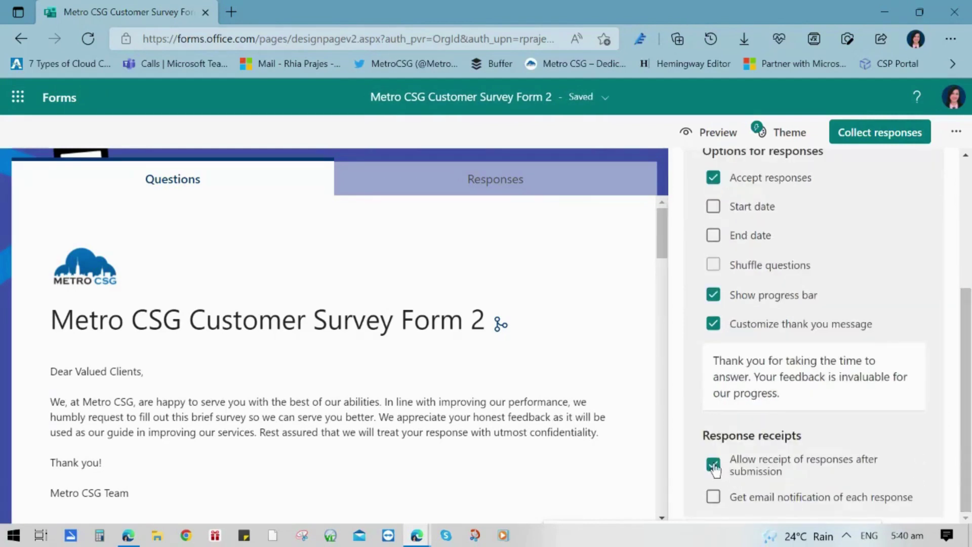
pyautogui.click(714, 497)
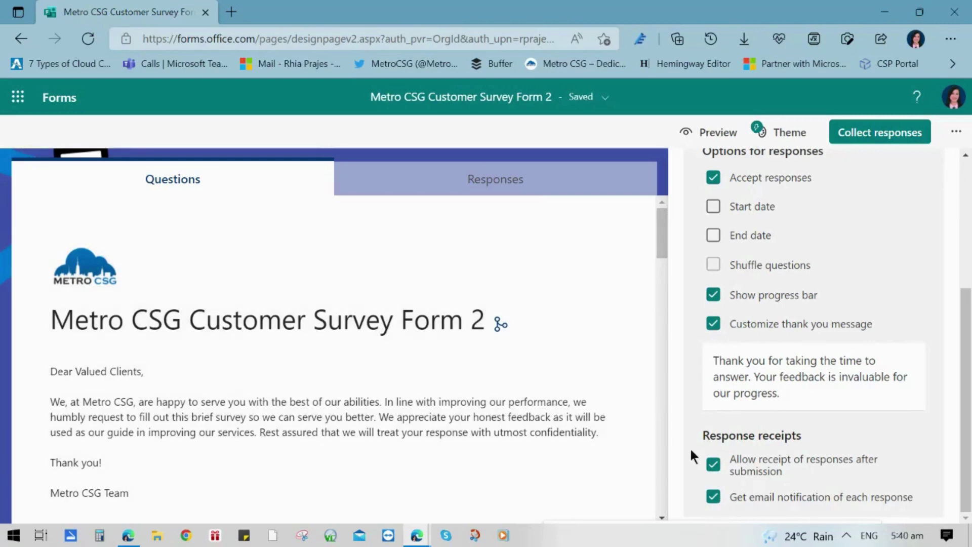
pyautogui.click(724, 498)
pyautogui.click(713, 466)
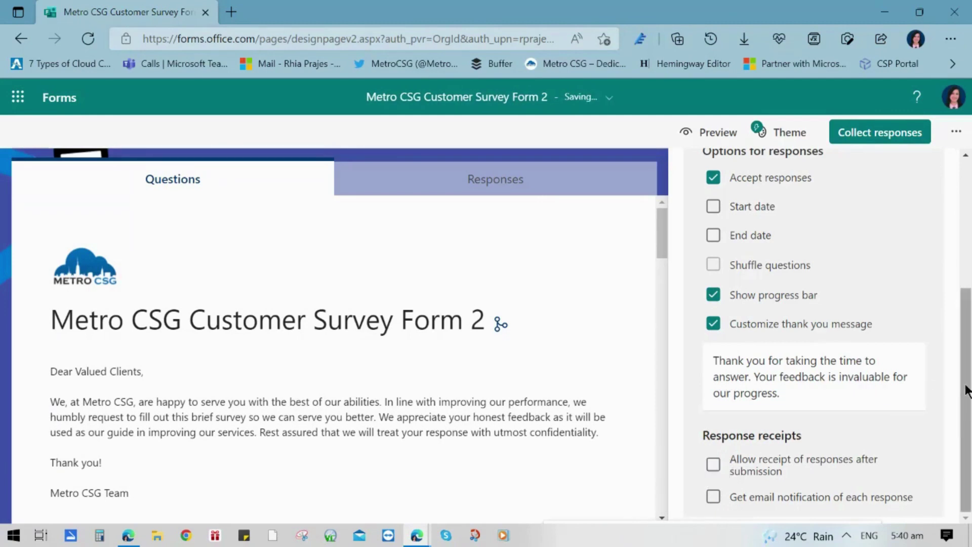
pyautogui.moveTo(967, 390); pyautogui.dragTo(952, 261)
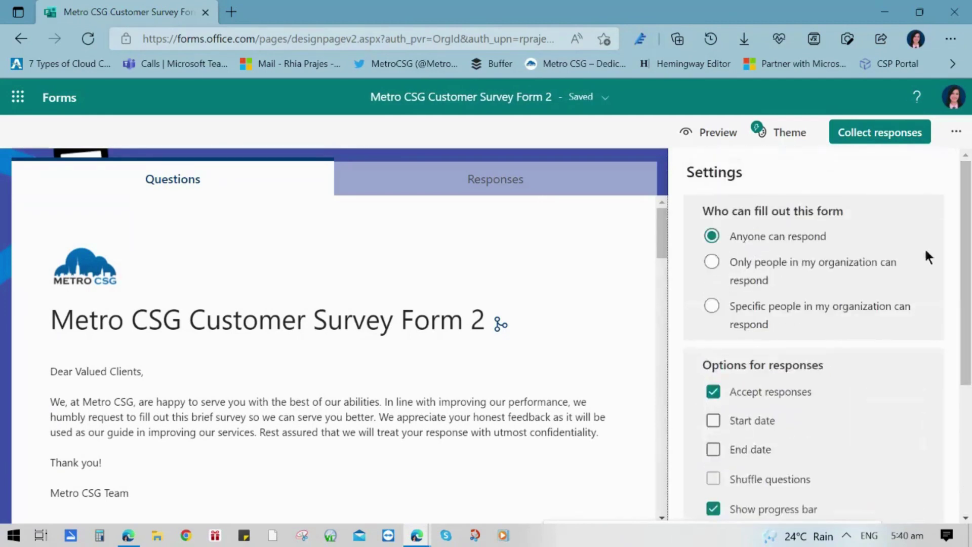
pyautogui.click(956, 131)
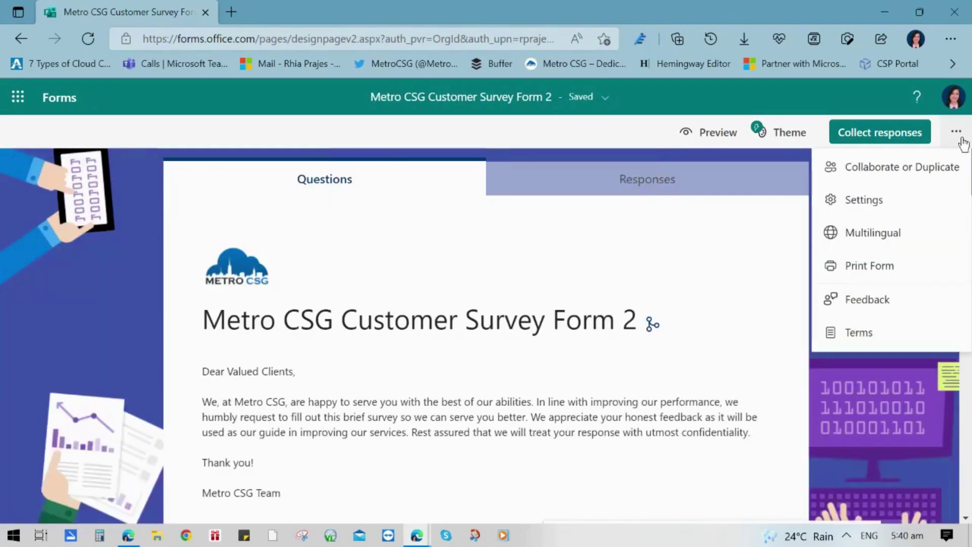
pyautogui.click(729, 142)
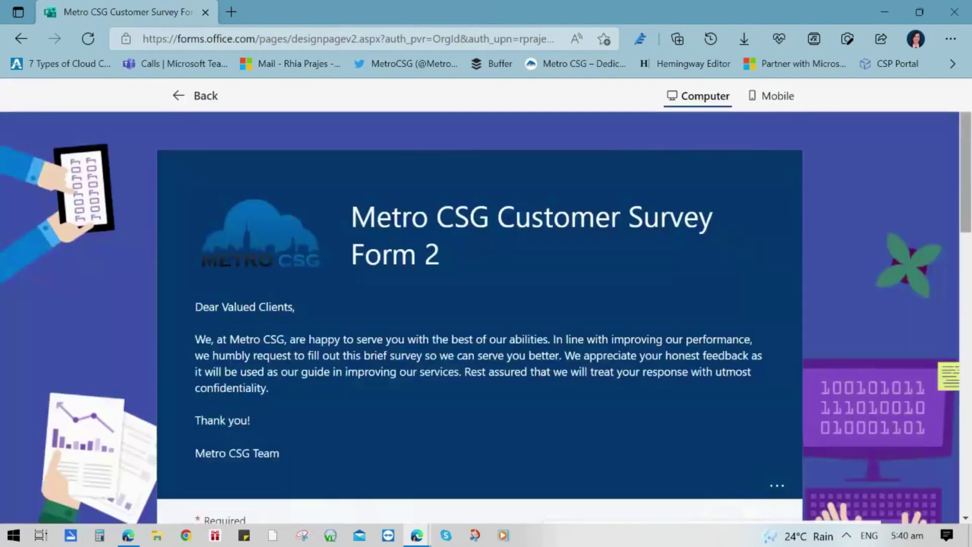
pyautogui.scroll(-10, 480, 314)
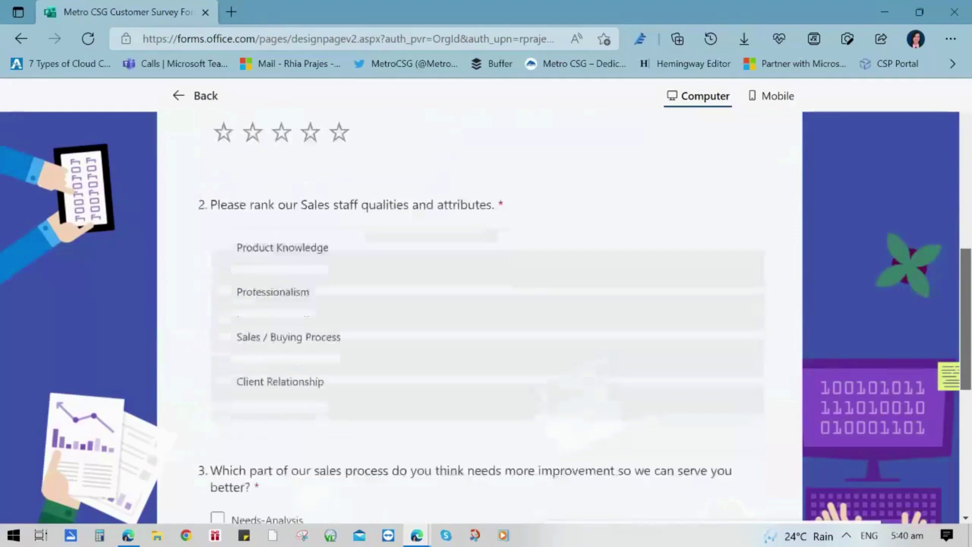
pyautogui.scroll(-6, 480, 314)
pyautogui.scroll(15, 480, 314)
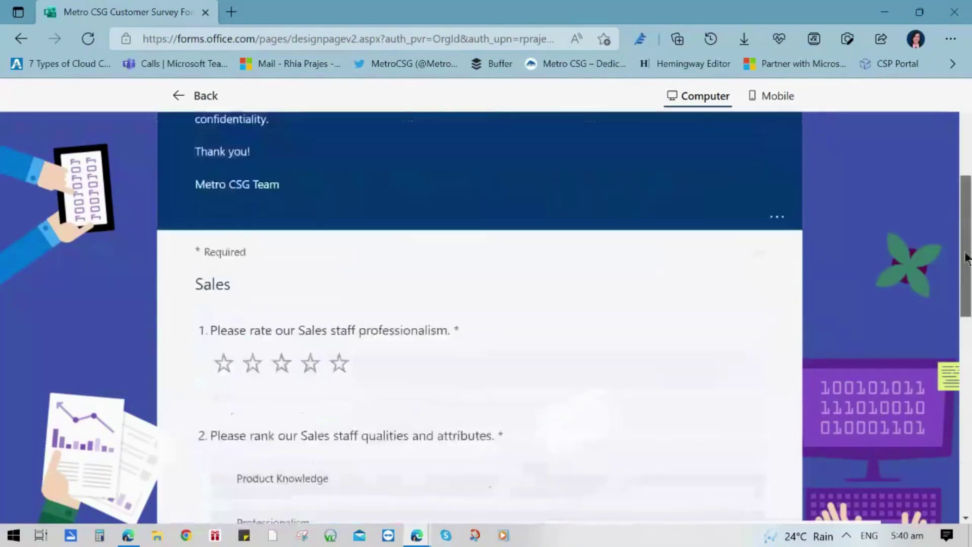
pyautogui.click(770, 96)
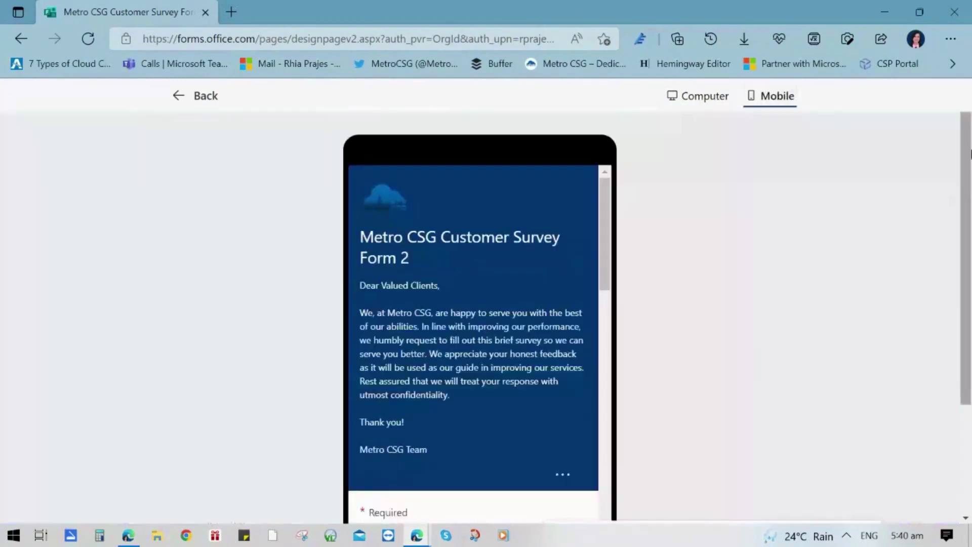
pyautogui.scroll(-3, 613, 167)
pyautogui.moveTo(614, 167); pyautogui.dragTo(593, 143)
pyautogui.click(200, 98)
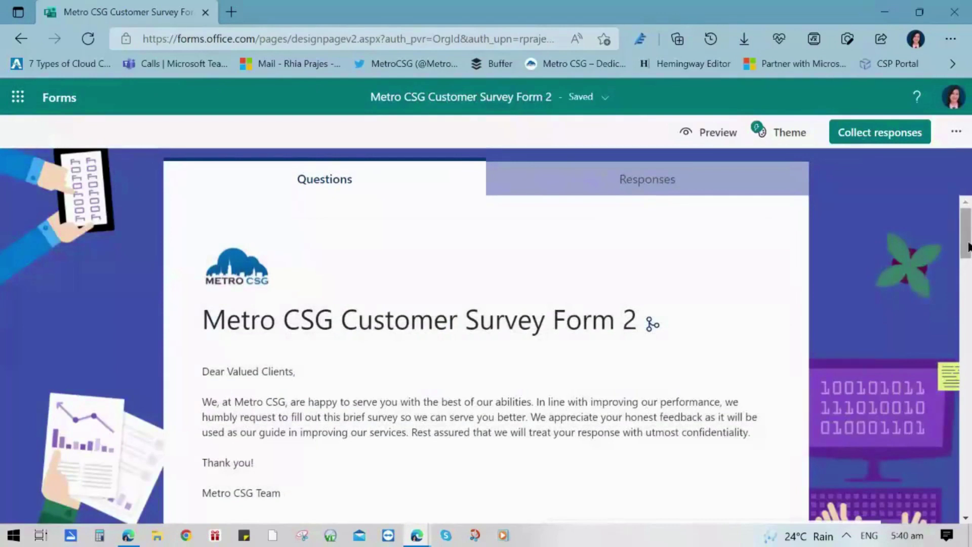
# - Share for responses with Anyone can respond, reviewing the embed and QR code options
pyautogui.click(860, 133)
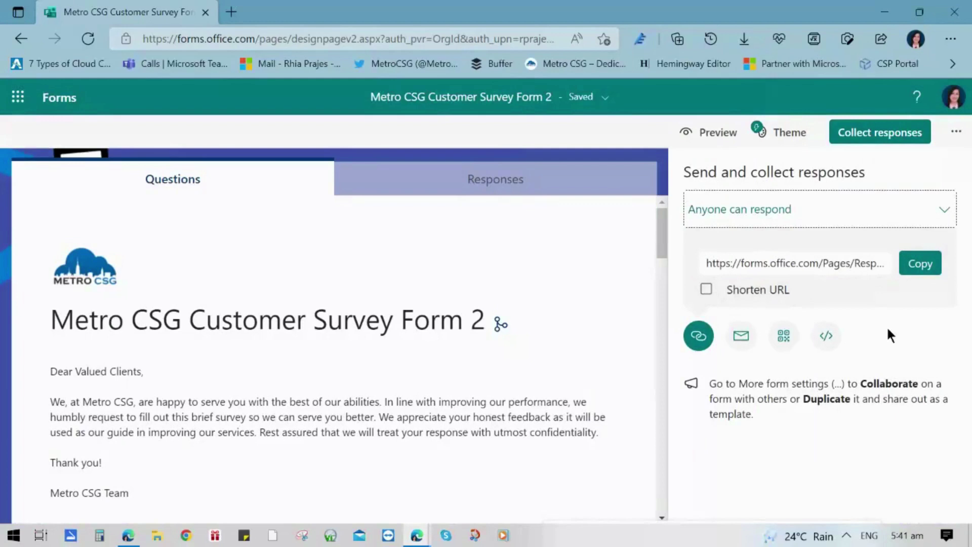
pyautogui.click(931, 214)
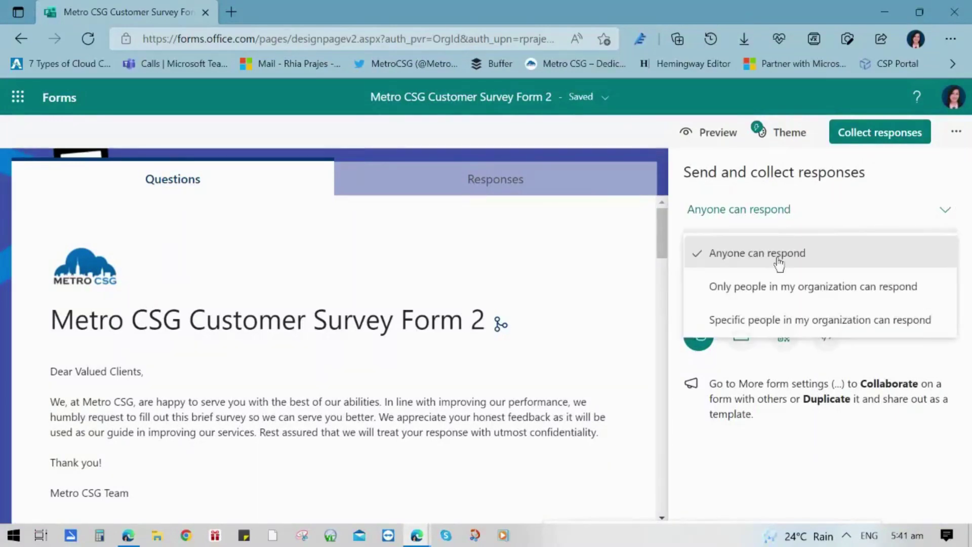
pyautogui.click(863, 210)
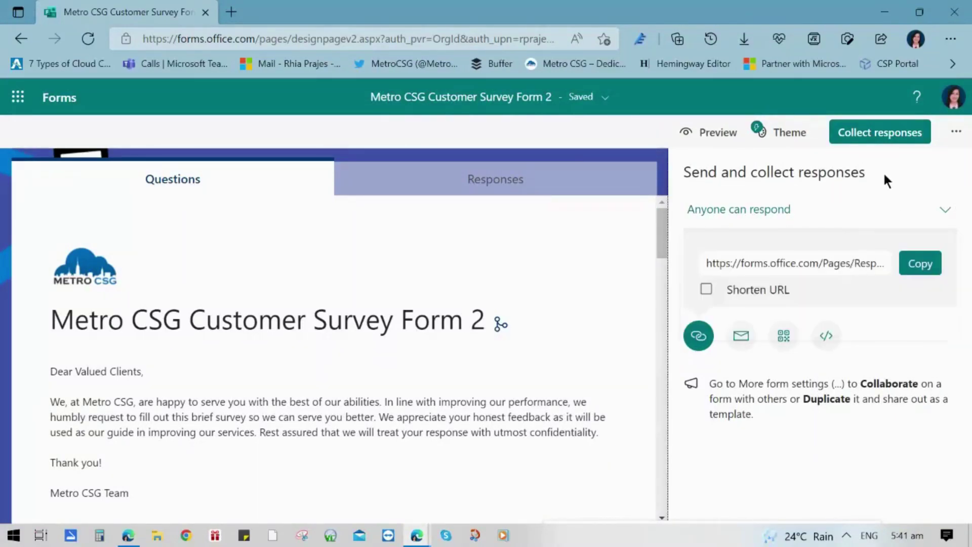
pyautogui.click(825, 335)
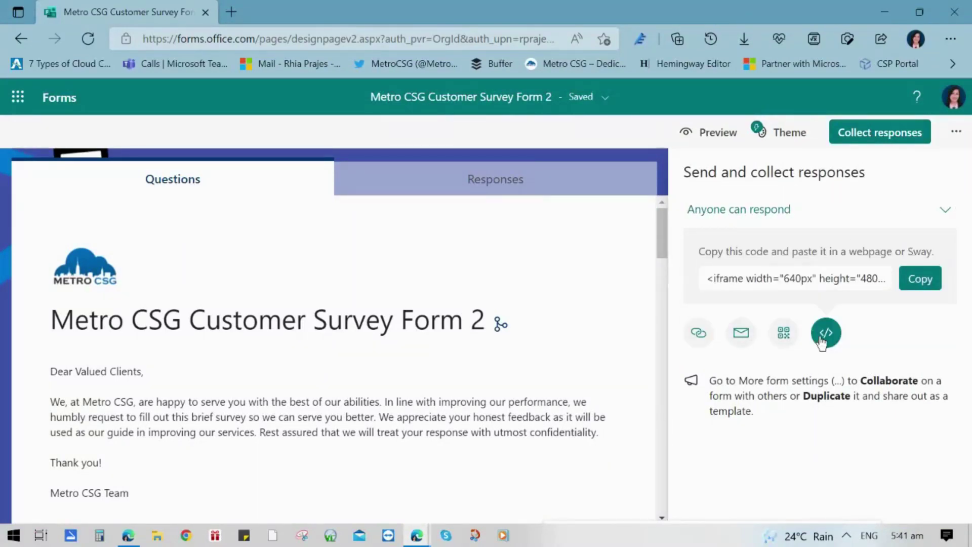
pyautogui.click(785, 334)
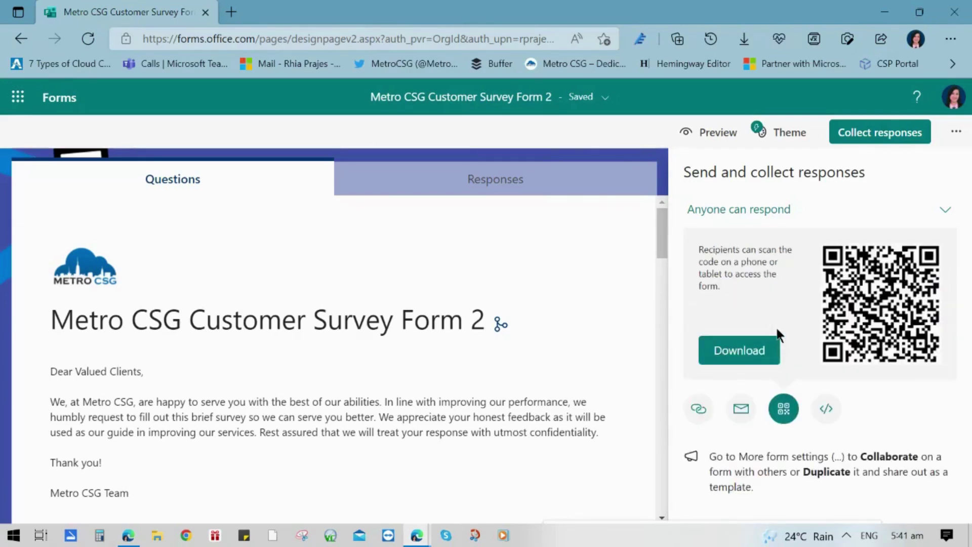
# - Email the survey invitation link to the recipient
pyautogui.click(741, 406)
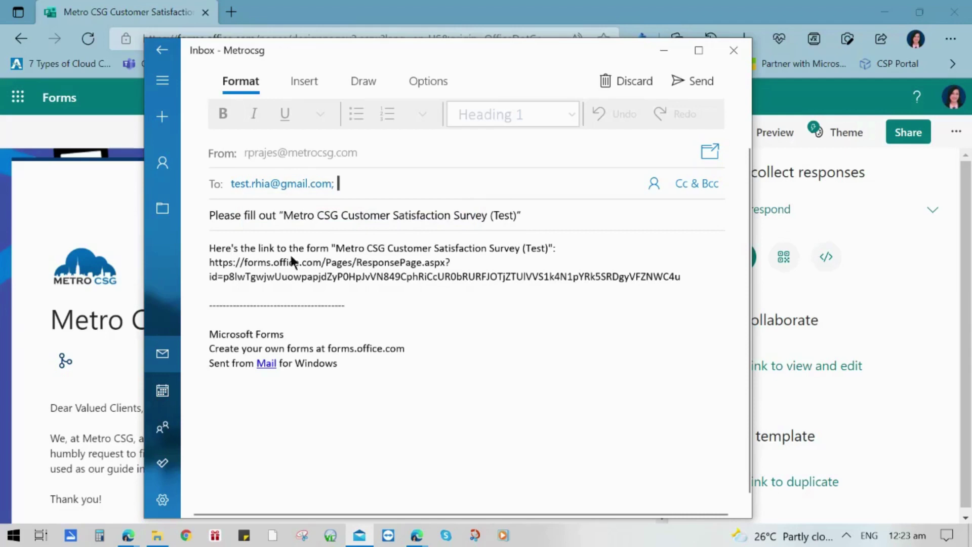
pyautogui.click(243, 183)
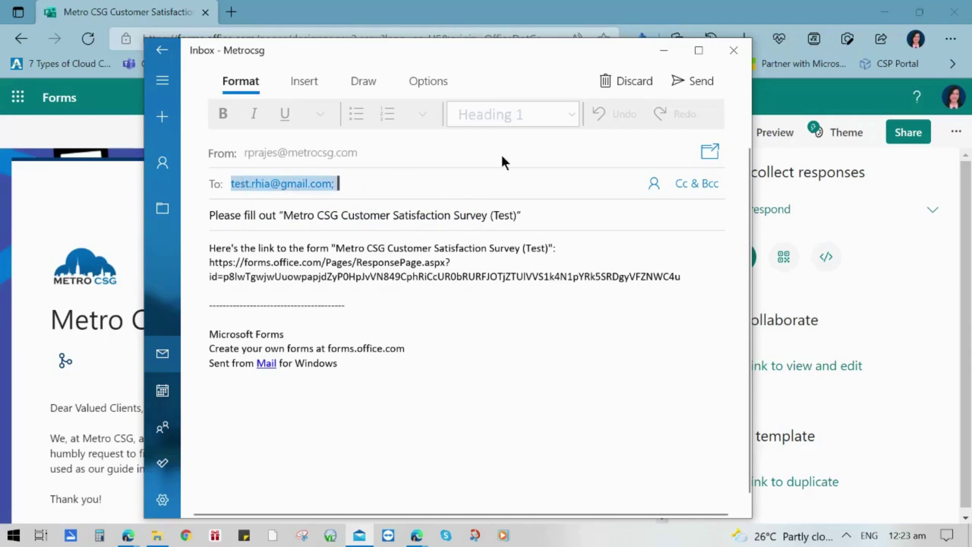
pyautogui.click(691, 81)
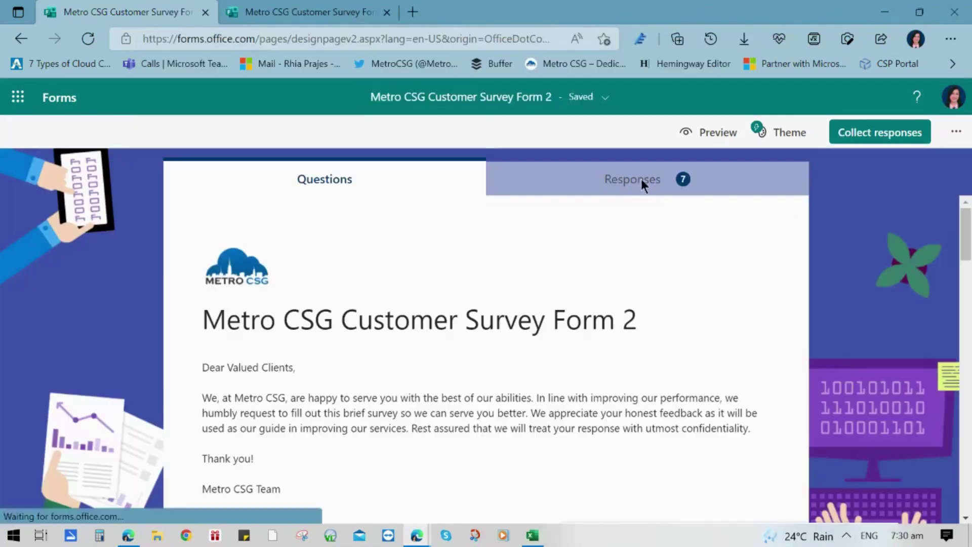
# - Review the summary charts of the 7 responses and open them in Excel
pyautogui.click(641, 181)
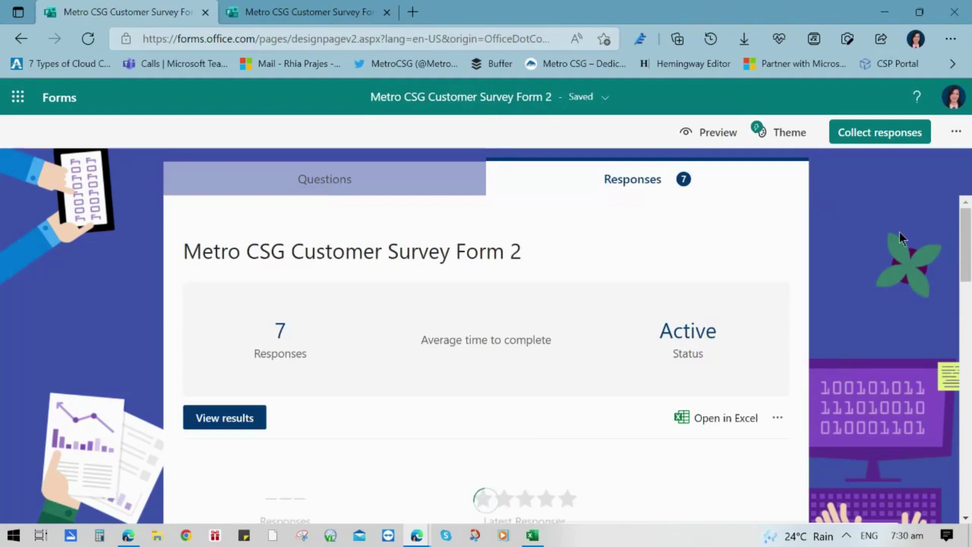
pyautogui.moveTo(965, 218); pyautogui.dragTo(966, 308)
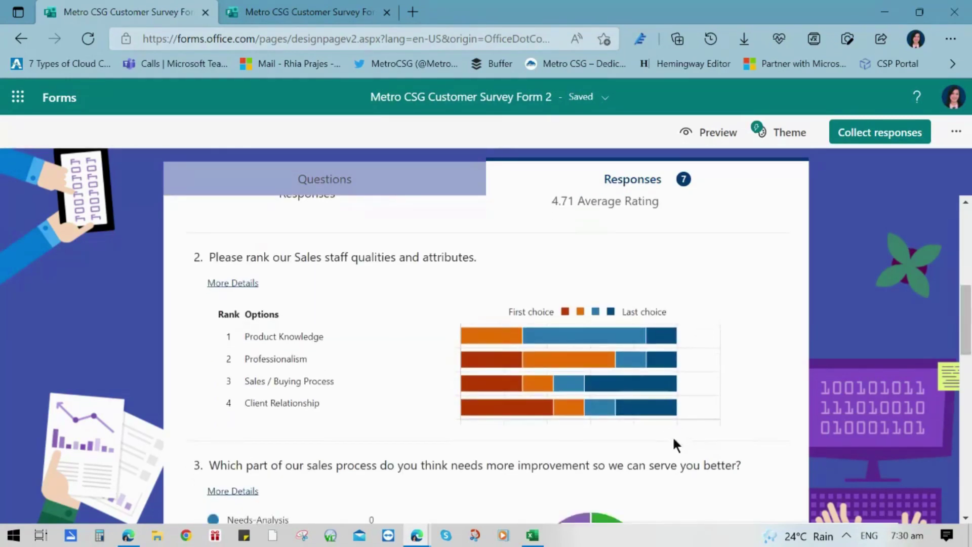
pyautogui.scroll(-3, 715, 396)
pyautogui.moveTo(550, 410)
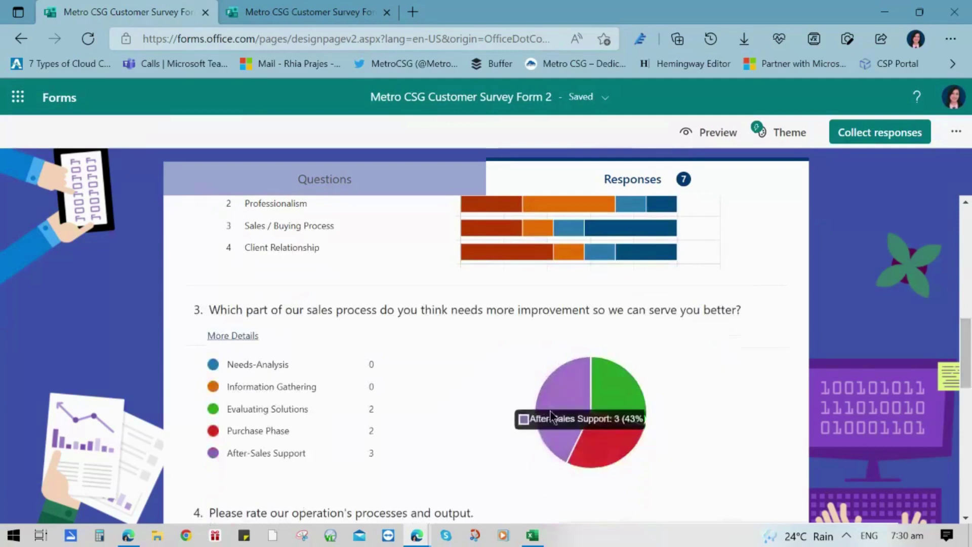
pyautogui.moveTo(618, 432)
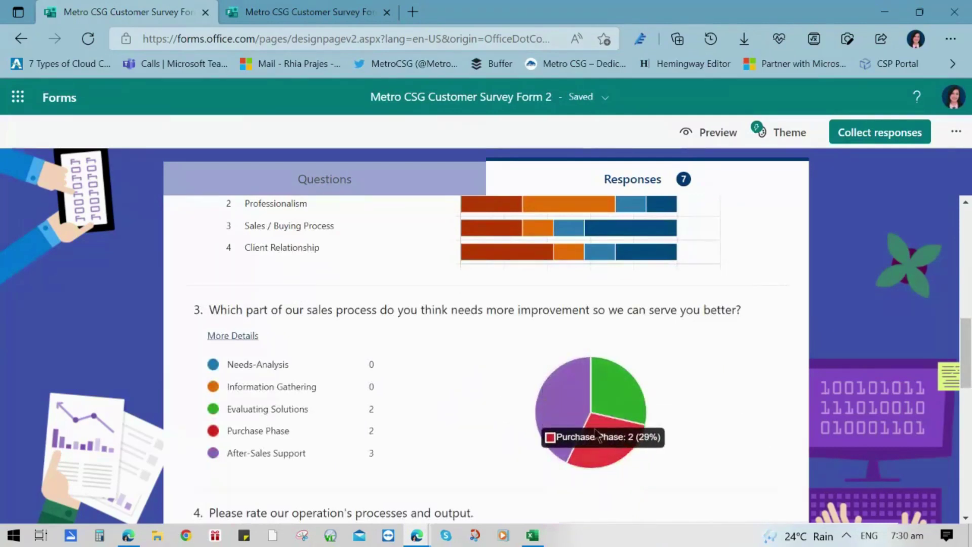
pyautogui.scroll(15, 943, 378)
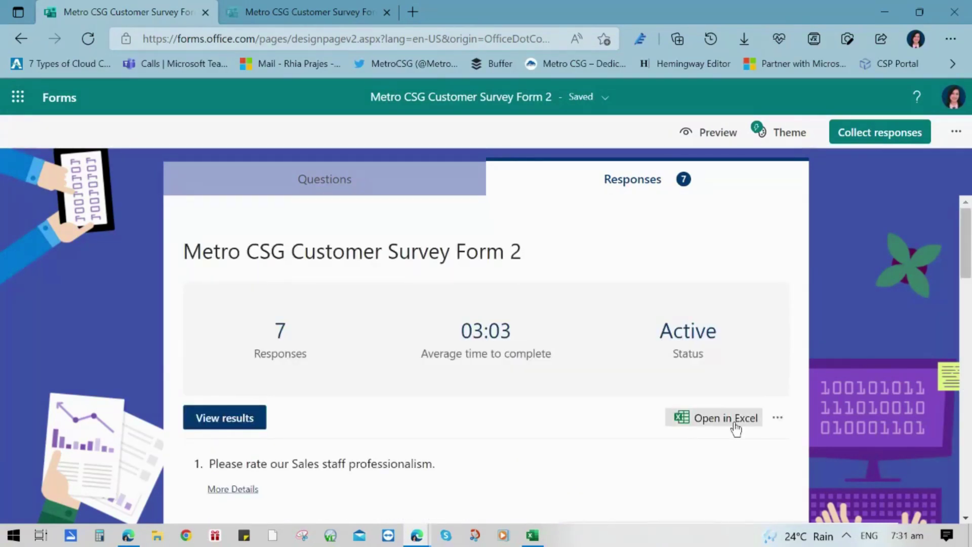
pyautogui.click(736, 428)
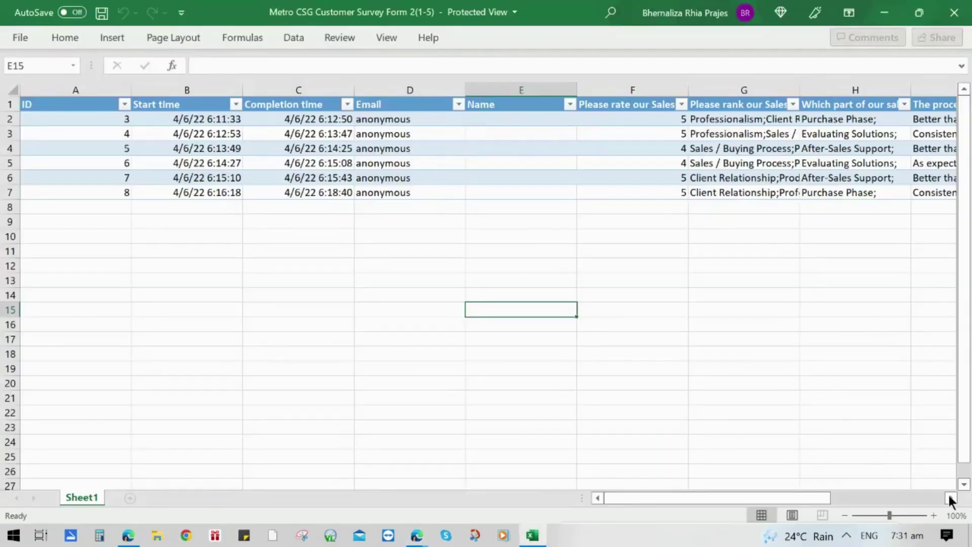